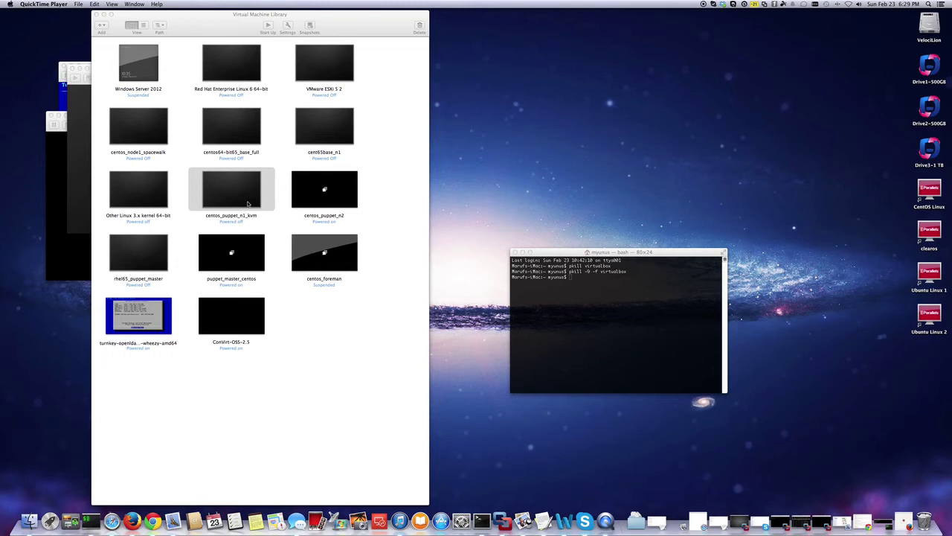
# Open centos_puppet_n1_kvm's settings and inspect the existing 15.00 GB hard disk.
pyautogui.rightClick(248, 203)
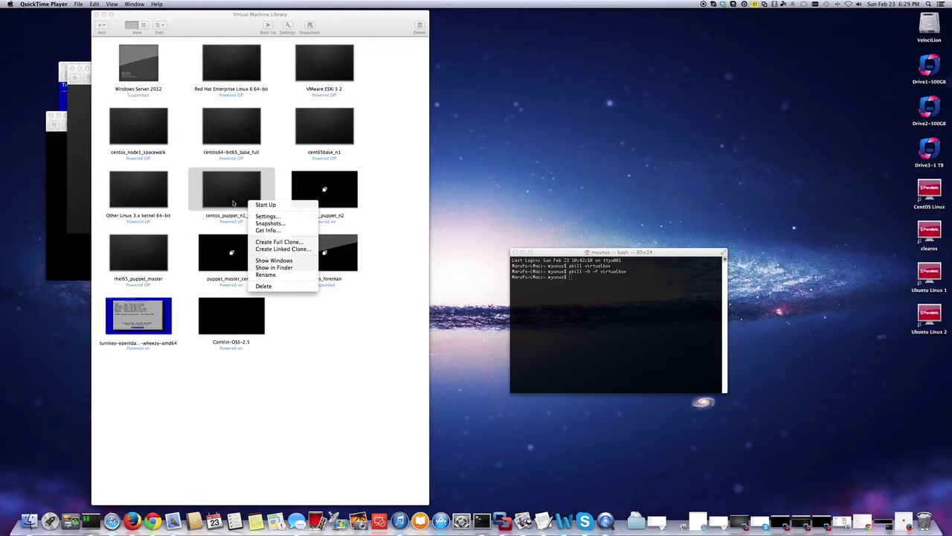
pyautogui.click(182, 174)
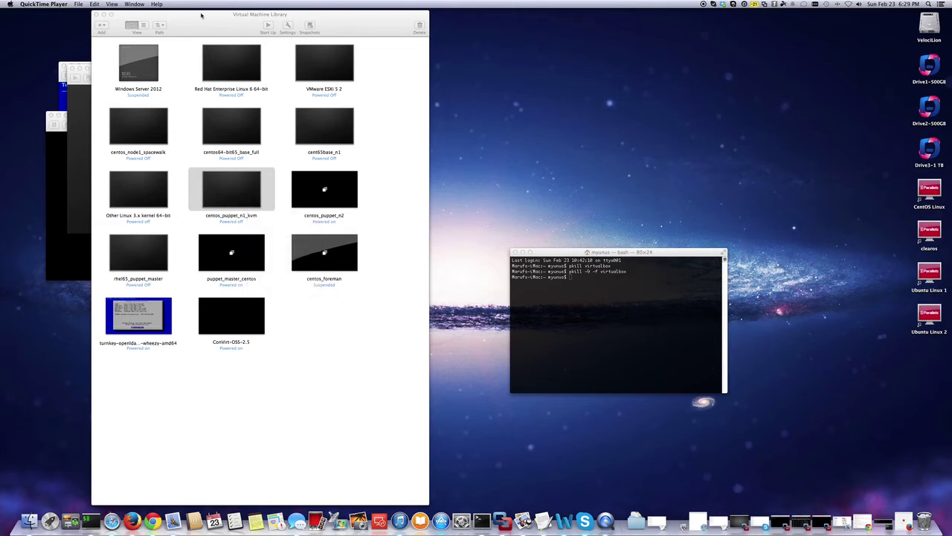
pyautogui.moveTo(201, 15); pyautogui.dragTo(211, 42)
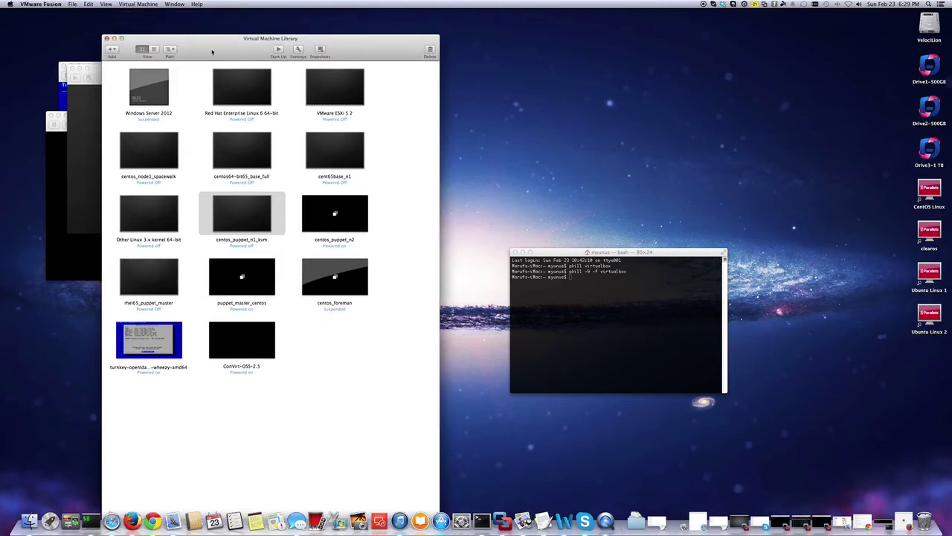
pyautogui.rightClick(247, 220)
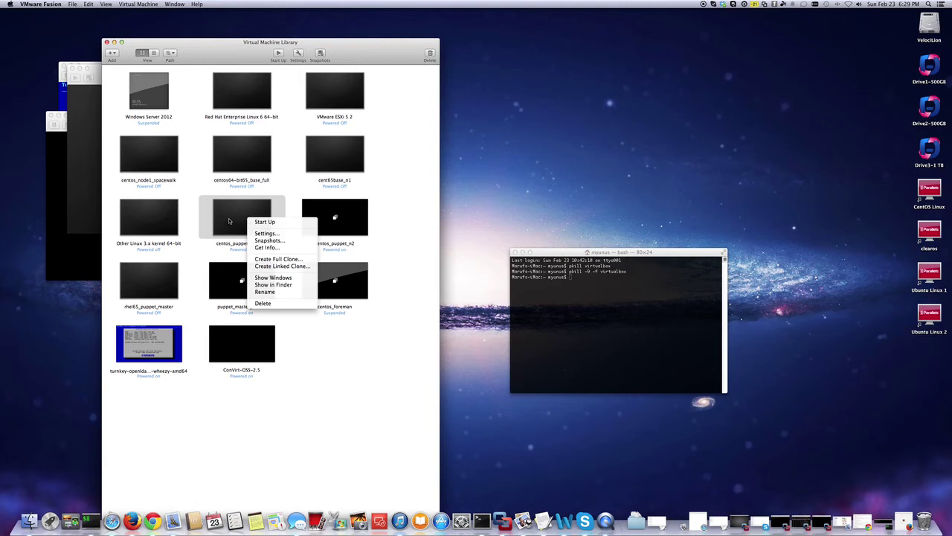
pyautogui.click(266, 233)
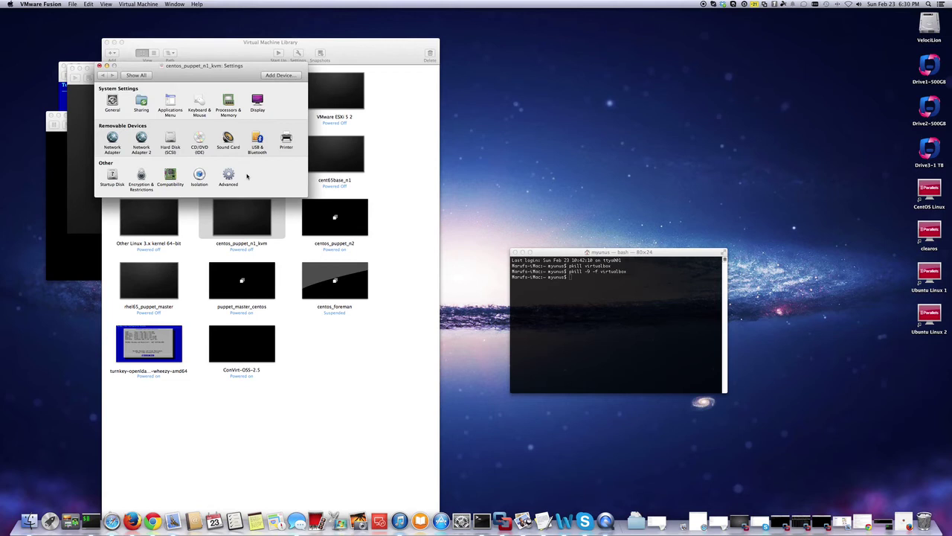
pyautogui.click(170, 140)
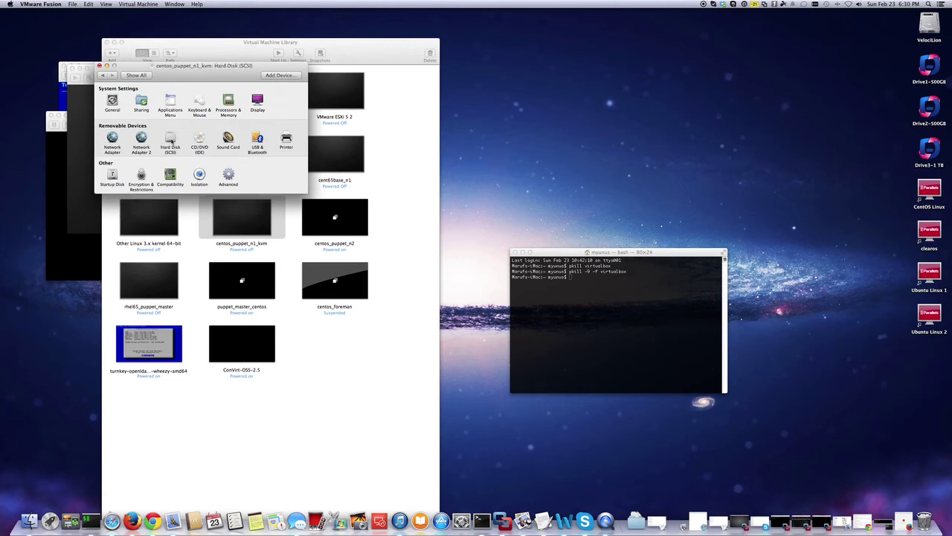
pyautogui.doubleClick(268, 106)
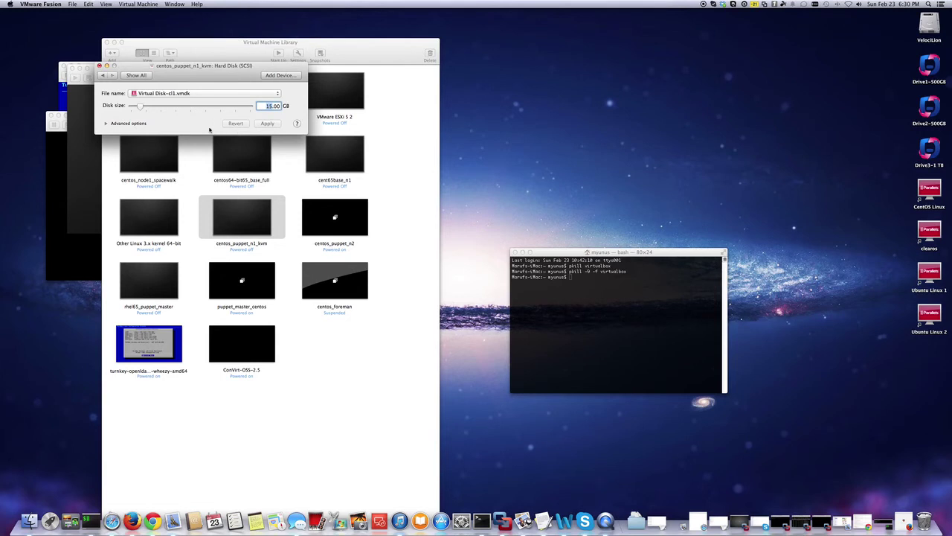
pyautogui.click(106, 124)
pyautogui.click(106, 123)
pyautogui.click(99, 66)
# Add a new hard disk device to the VM and set its size to 50 GB.
pyautogui.rightClick(240, 224)
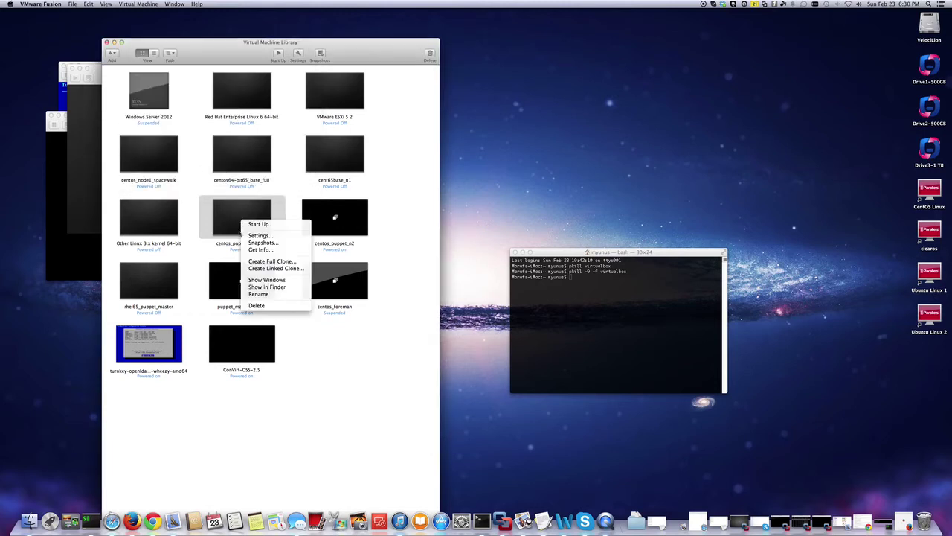
pyautogui.click(253, 236)
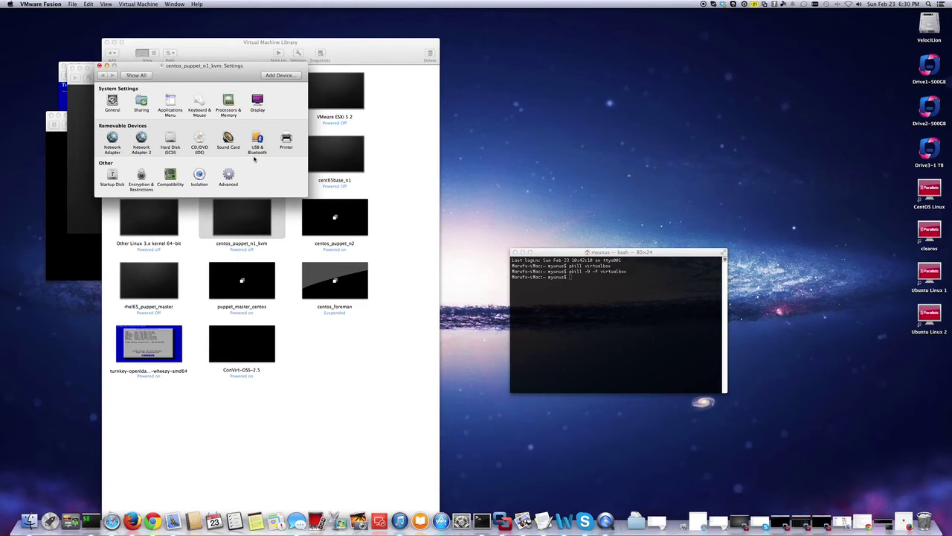
pyautogui.click(289, 79)
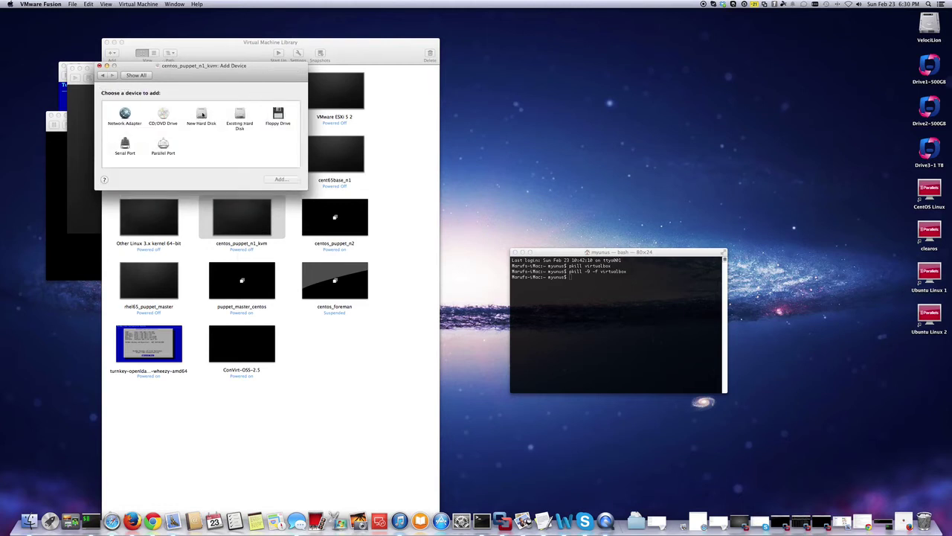
pyautogui.click(202, 114)
pyautogui.click(280, 180)
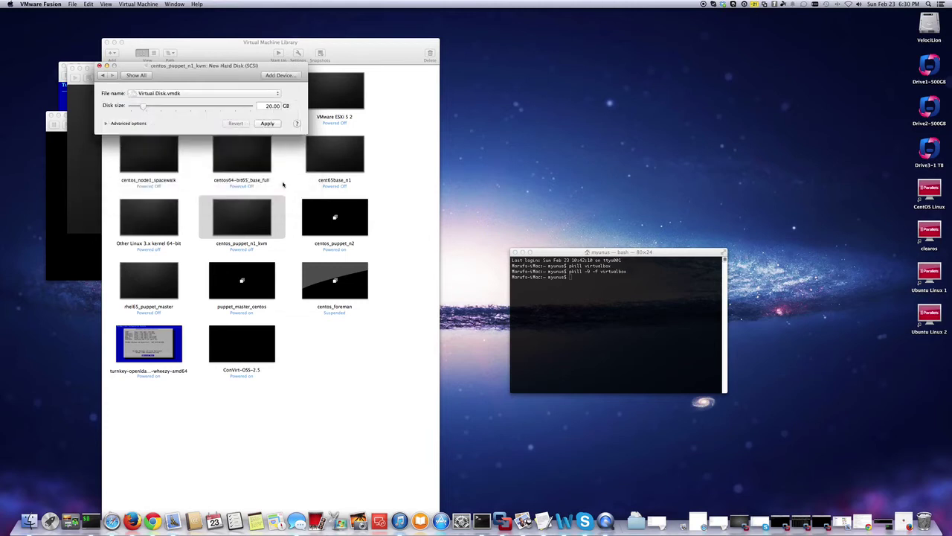
pyautogui.click(265, 106)
pyautogui.write('50')
# Keep the new disk as a single file, apply it, and return to the settings overview.
pyautogui.click(106, 123)
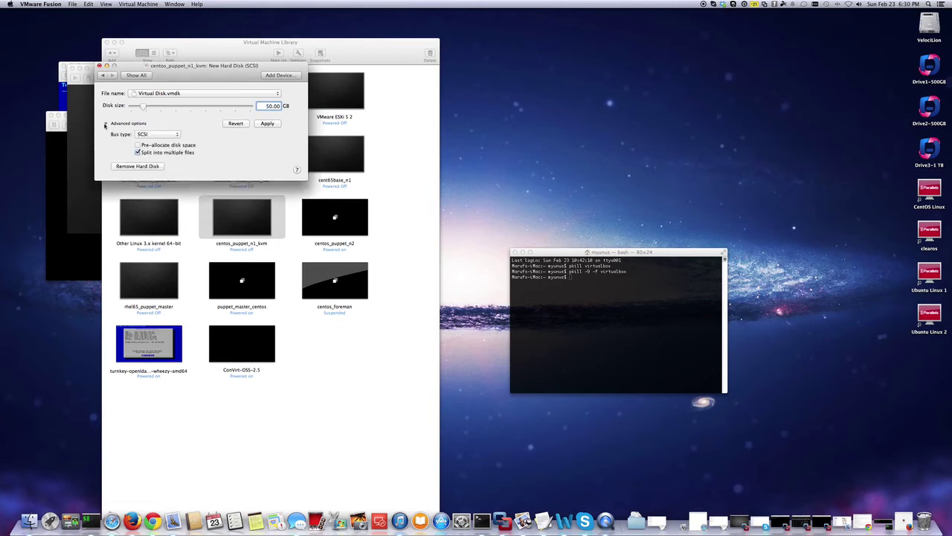
pyautogui.click(138, 152)
pyautogui.moveTo(208, 72); pyautogui.dragTo(383, 203)
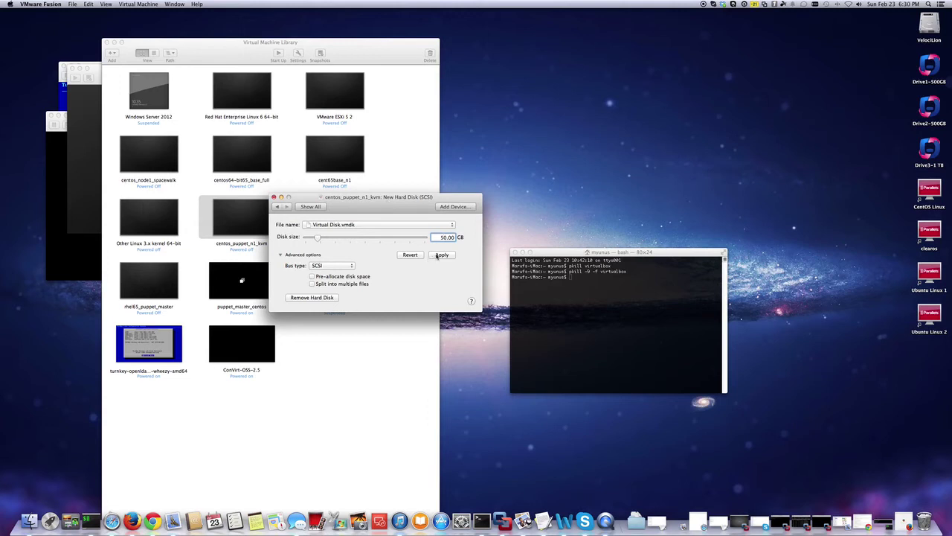
pyautogui.click(437, 255)
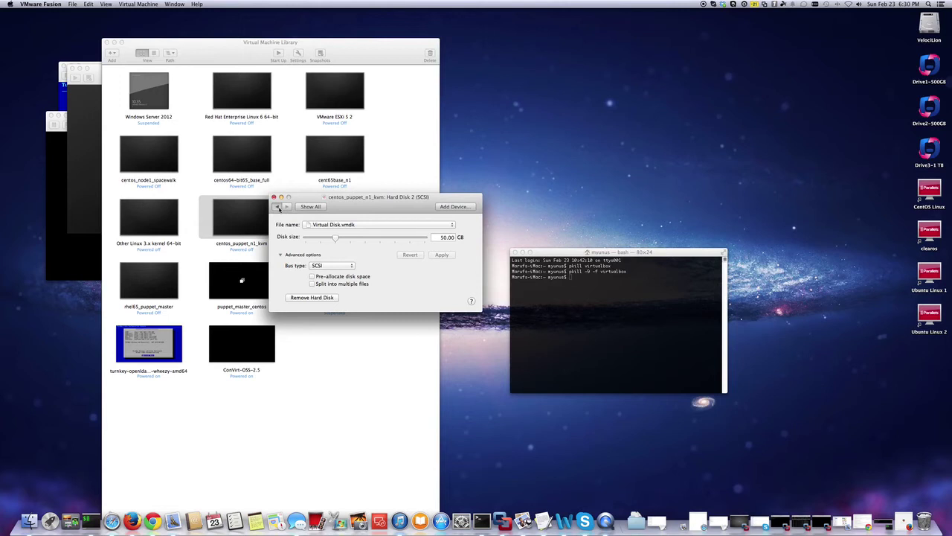
pyautogui.click(277, 207)
pyautogui.click(276, 206)
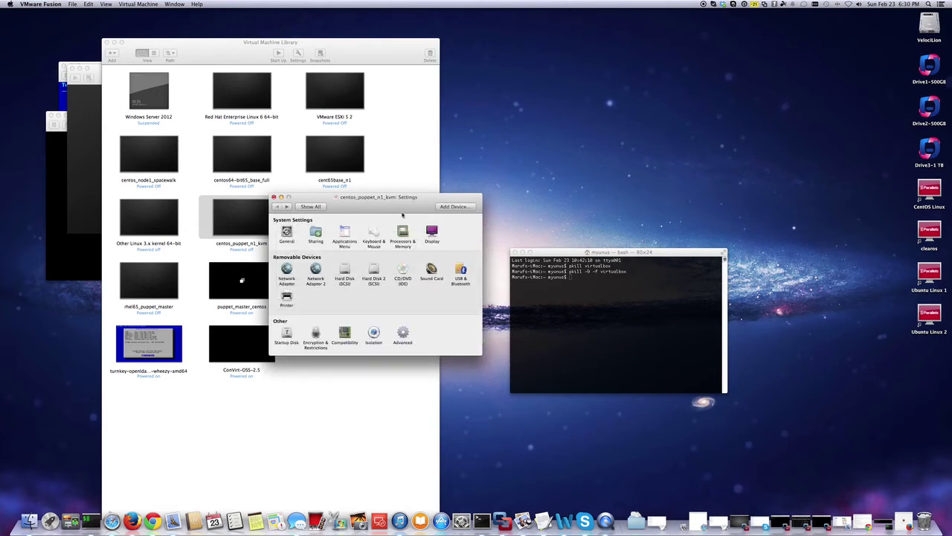
pyautogui.moveTo(387, 200); pyautogui.dragTo(406, 191)
# Close the settings, power on centos_puppet_n1_kvm, and place its console at the top right.
pyautogui.click(294, 187)
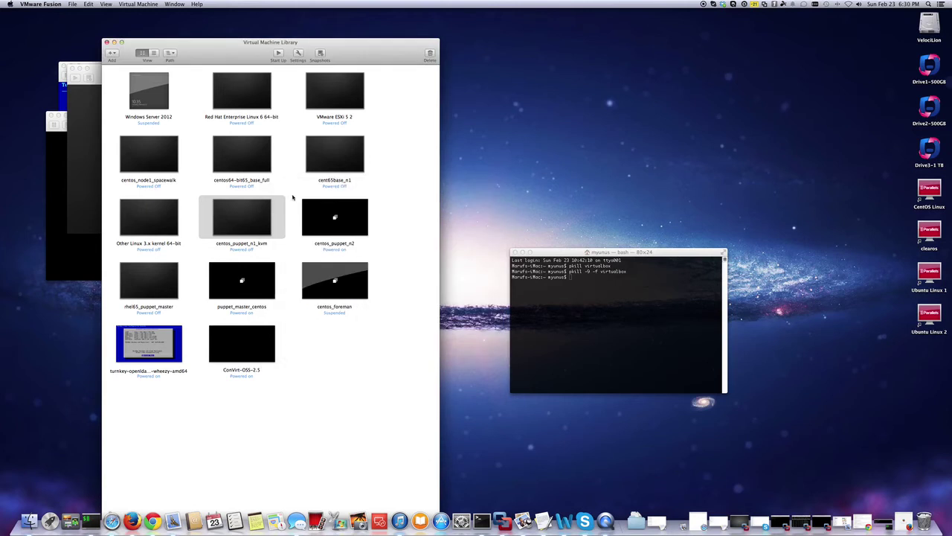
pyautogui.rightClick(239, 224)
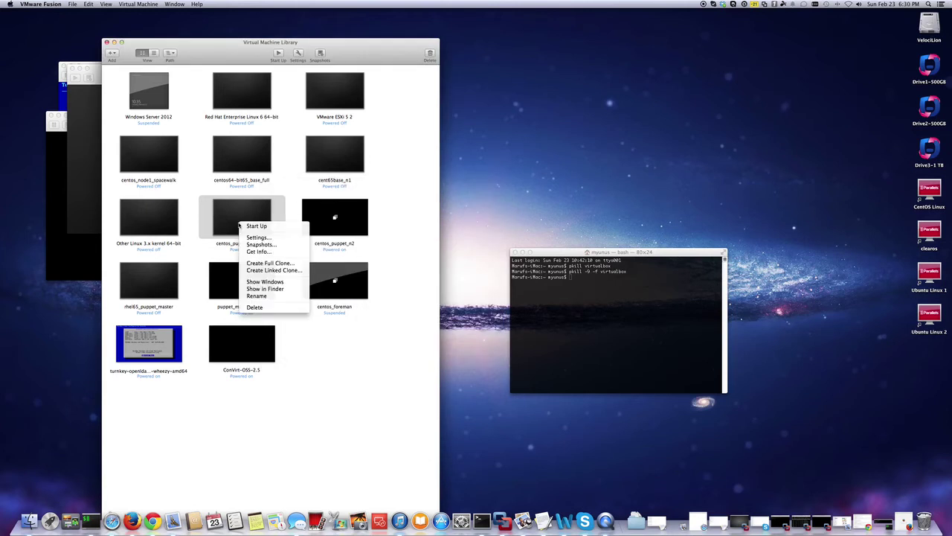
pyautogui.click(265, 228)
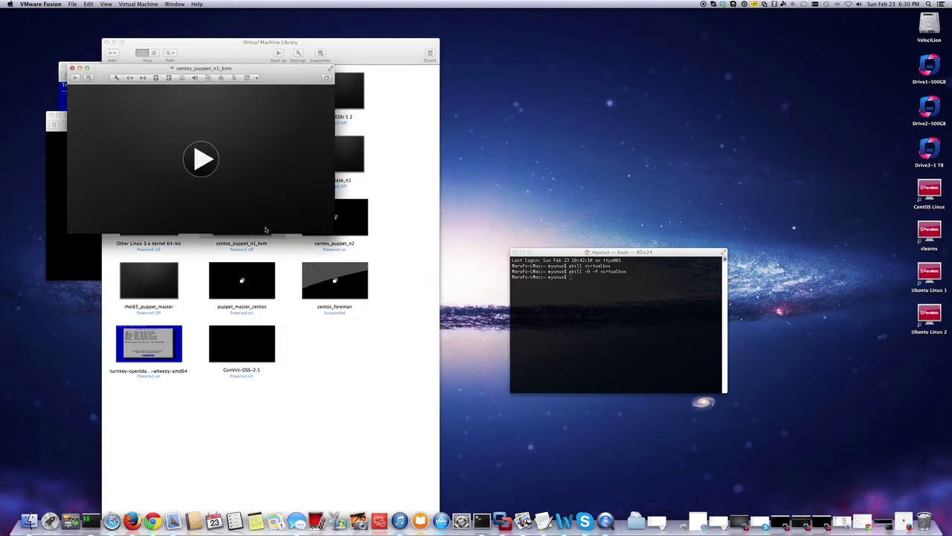
pyautogui.click(200, 165)
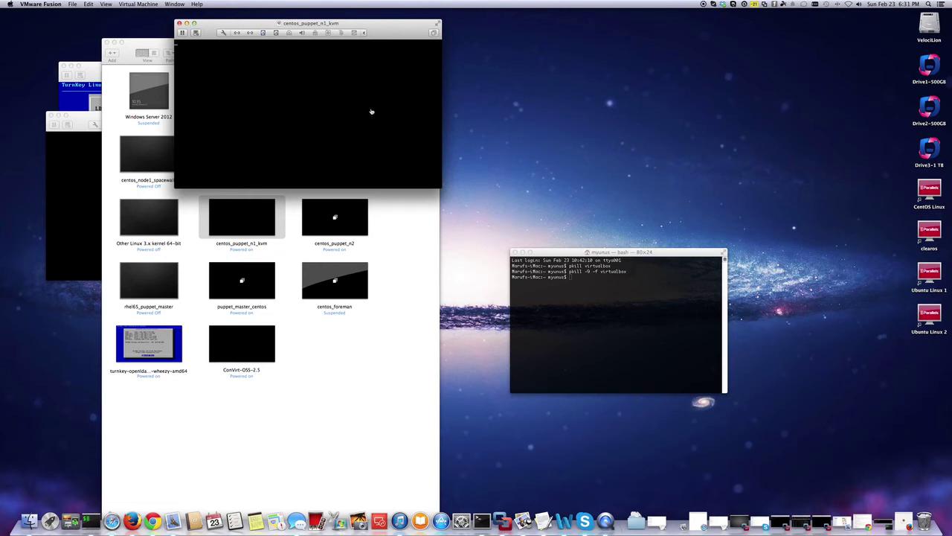
pyautogui.moveTo(400, 30); pyautogui.dragTo(467, 149)
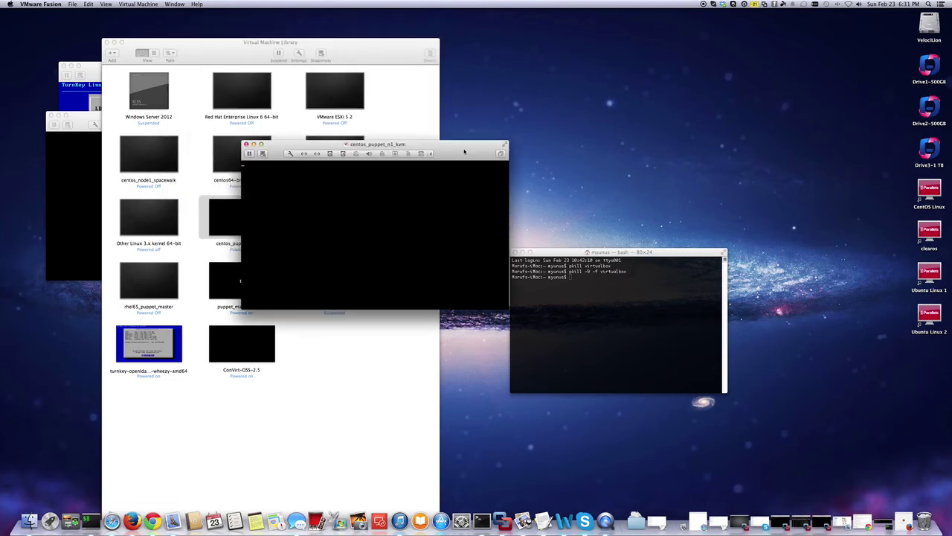
pyautogui.click(469, 211)
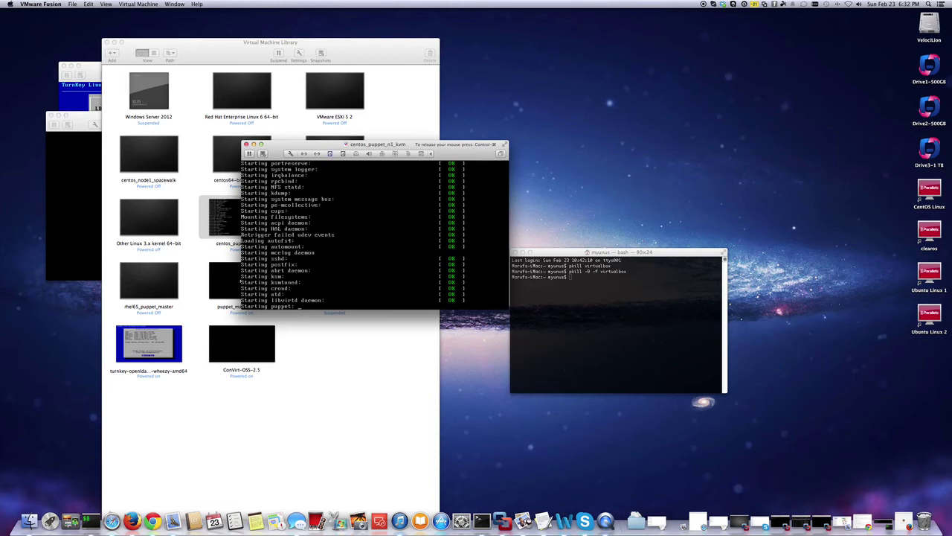
pyautogui.press('ctrl+super')
pyautogui.moveTo(458, 147); pyautogui.dragTo(700, 24)
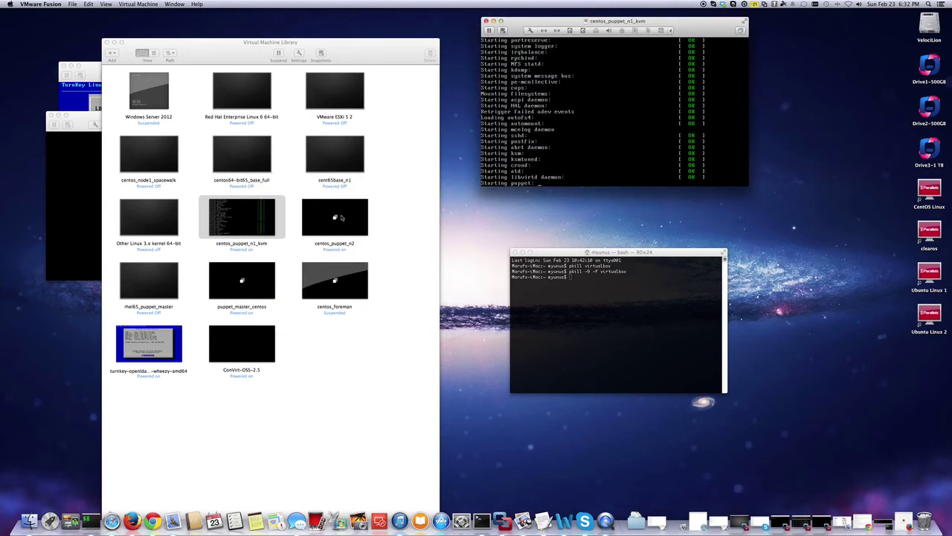
pyautogui.click(501, 176)
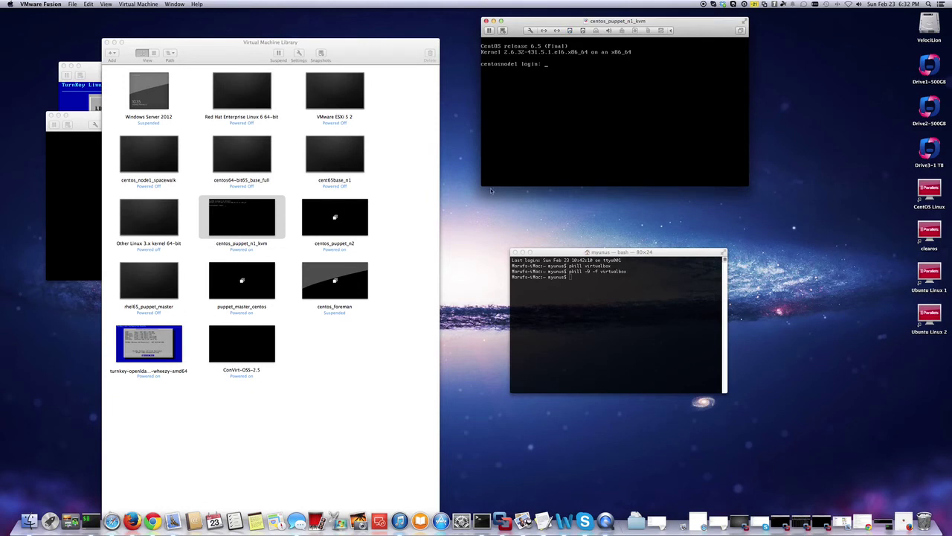
# Enlarge the console window and log in as root.
pyautogui.moveTo(482, 186); pyautogui.dragTo(79, 409)
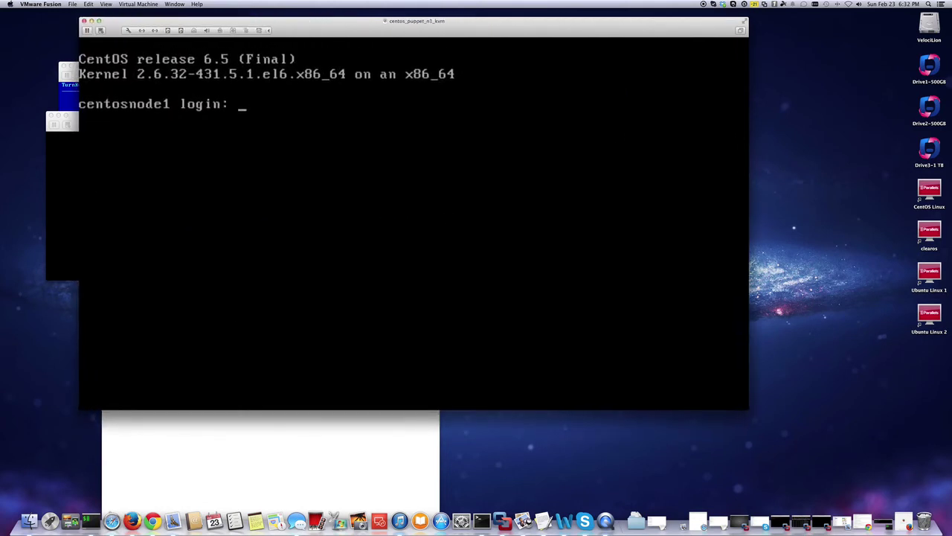
pyautogui.write('root')
pyautogui.press('Return')
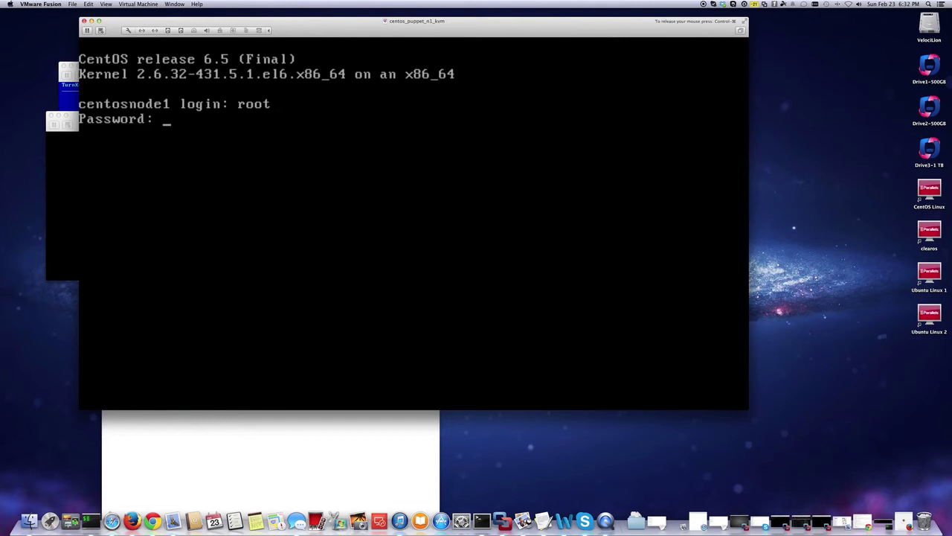
pyautogui.press('Return')
# Clear the screen and run df -h to list filesystem usage.
pyautogui.write('clear')
pyautogui.press('Return')
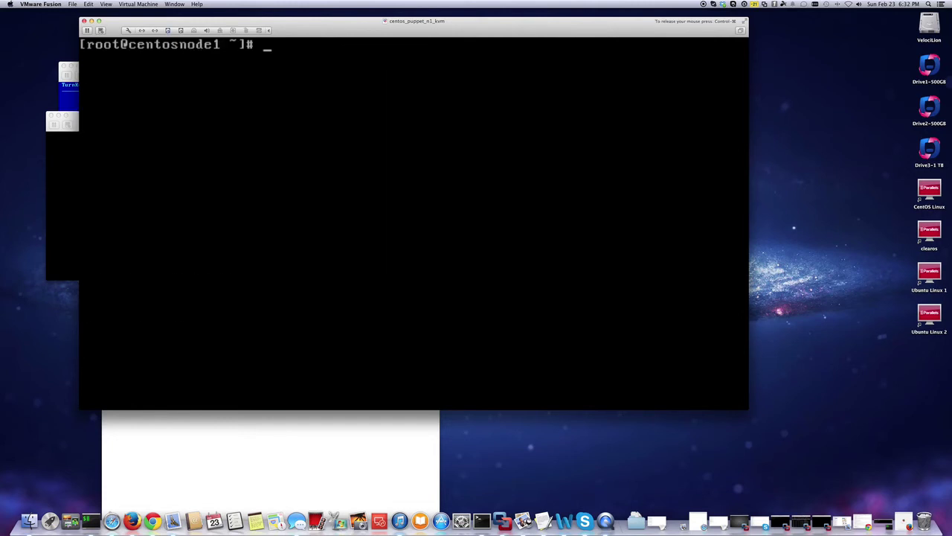
pyautogui.write('df -g')
pyautogui.press('BackSpace')
pyautogui.write('h')
pyautogui.press('Return')
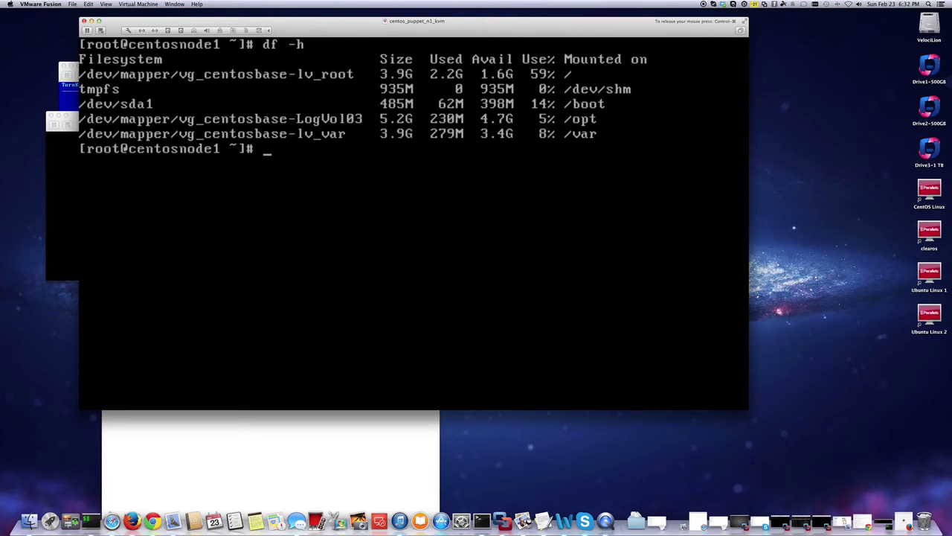
# Add two blank prompt lines and start typing fdisk /dev/sda.
pyautogui.press('ctrl+super')
pyautogui.click(291, 142)
pyautogui.press('Return')
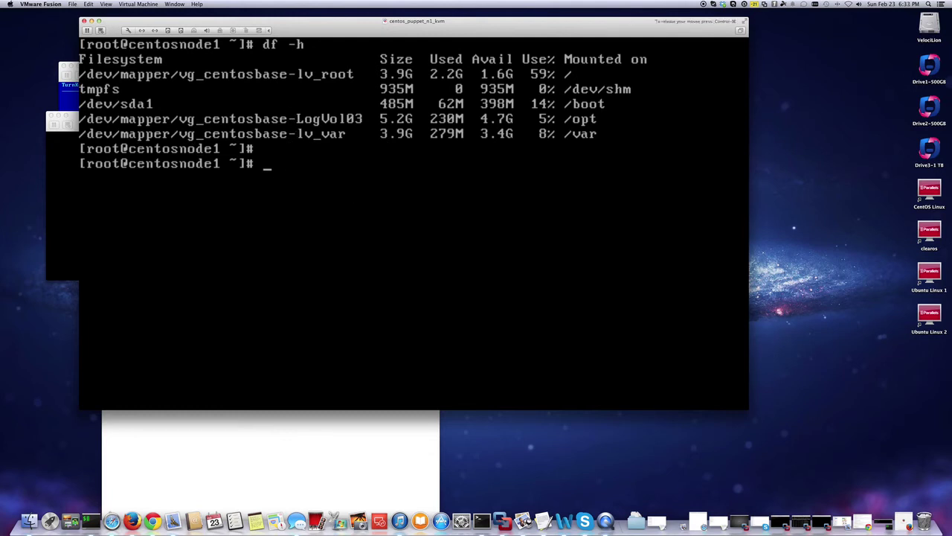
pyautogui.press('Return')
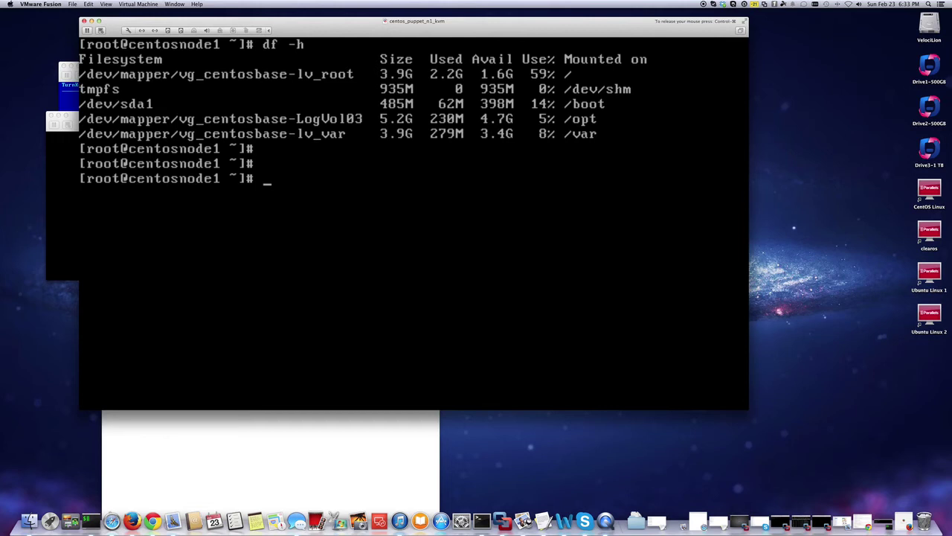
pyautogui.write('fdisk /dev/')
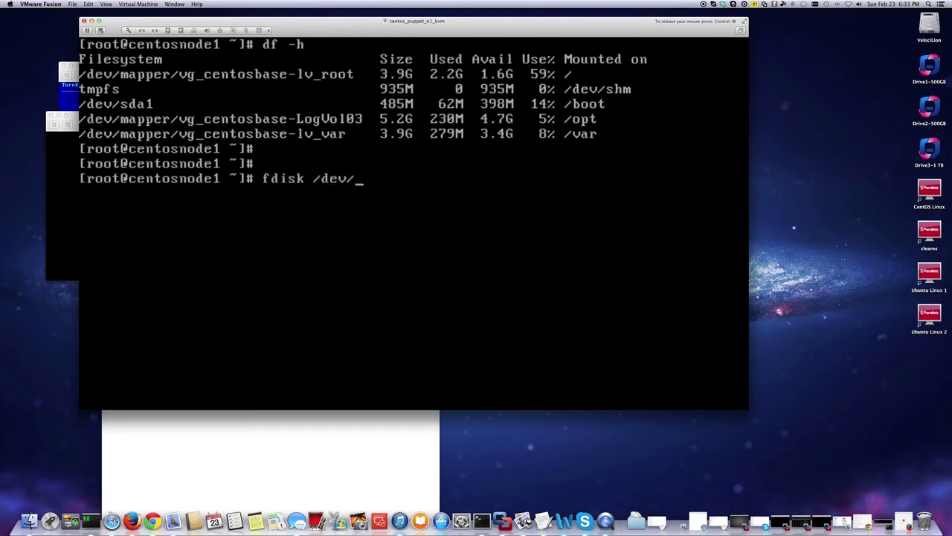
pyautogui.write('sda')
# Open fdisk on /dev/sda, print its partition table, and quit without changes.
pyautogui.press('Tab')
pyautogui.press('Tab')
pyautogui.press('Tab')
pyautogui.press('Return')
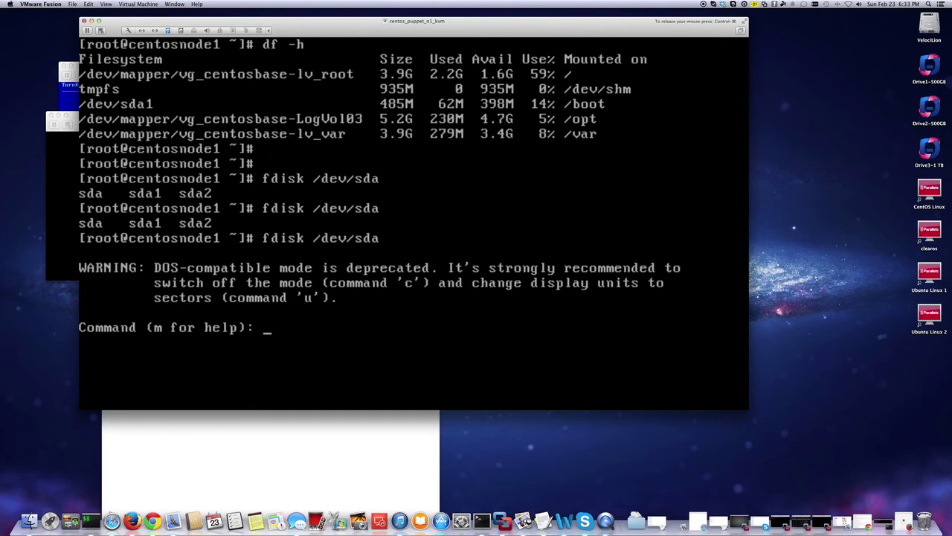
pyautogui.write('p')
pyautogui.press('Return')
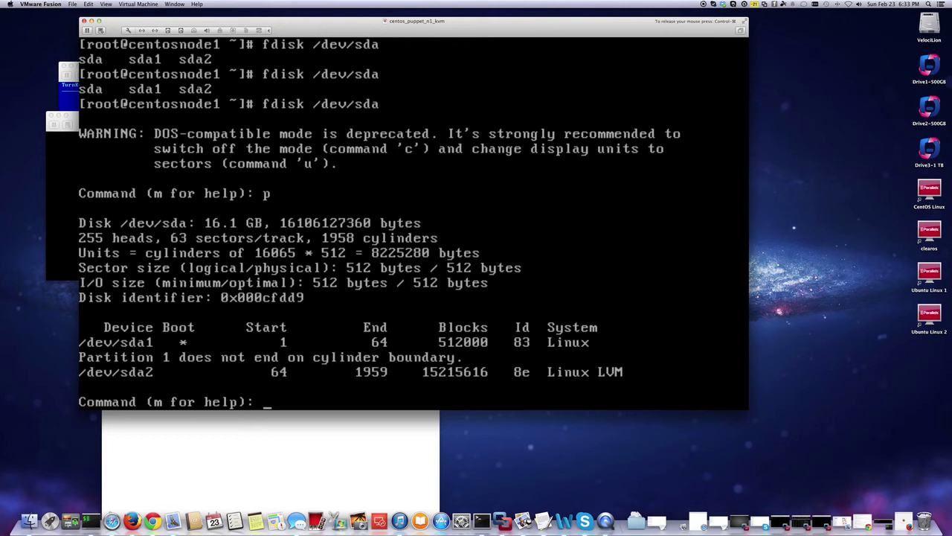
pyautogui.write('q')
pyautogui.press('Return')
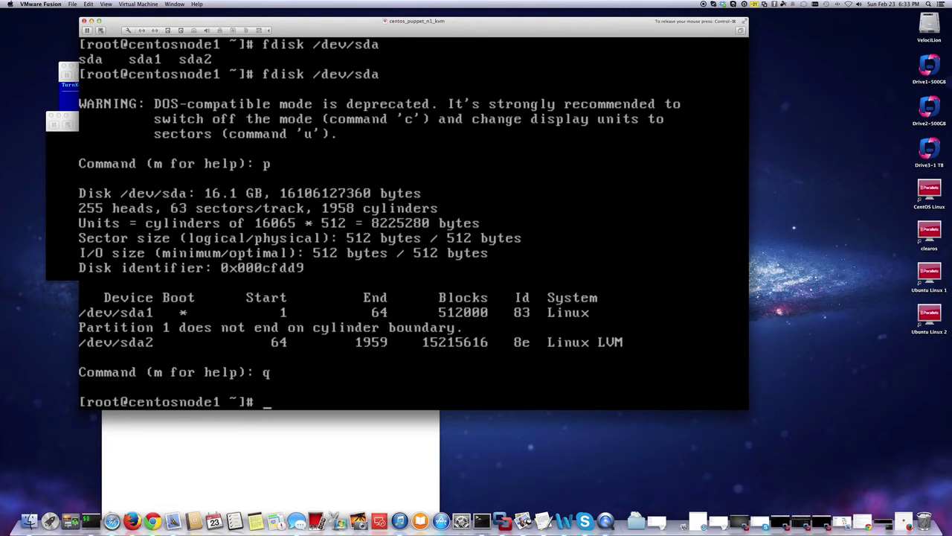
# Run fdisk -l /dev/sdb to show the new unpartitioned 53.7 GB disk.
pyautogui.press('Up')
pyautogui.press('Left')
pyautogui.press('Left')
pyautogui.press('Left')
pyautogui.press('Left')
pyautogui.press('Left')
pyautogui.press('Left')
pyautogui.press('Left')
pyautogui.press('Left')
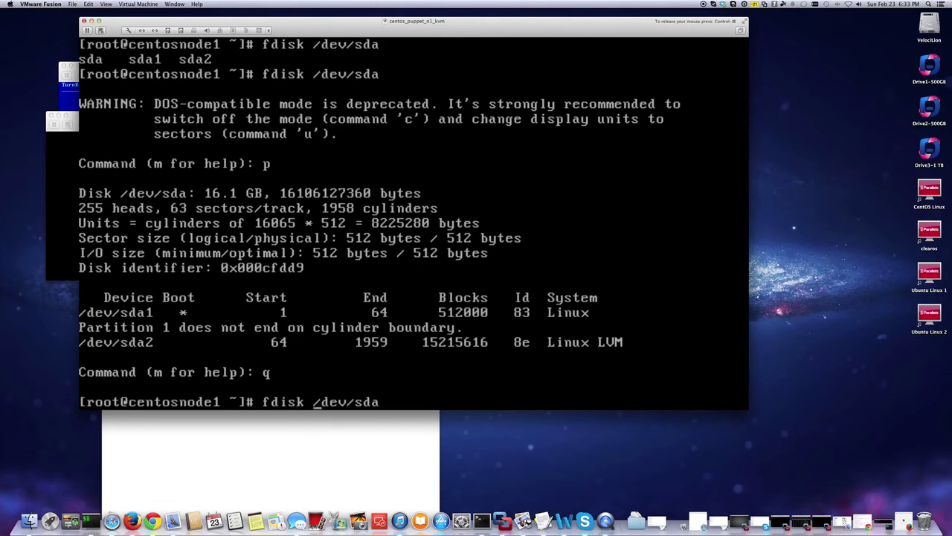
pyautogui.write('-l')
pyautogui.press('Right')
pyautogui.press('Right')
pyautogui.press('Right')
pyautogui.press('Right')
pyautogui.press('Right')
pyautogui.press('Right')
pyautogui.press('Right')
pyautogui.press('Right')
pyautogui.press('BackSpace')
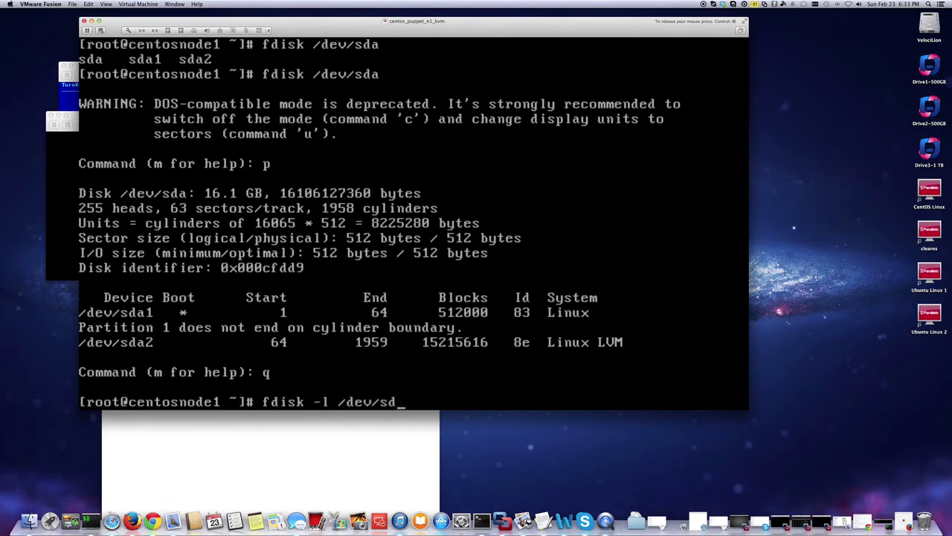
pyautogui.write('b')
pyautogui.press('Return')
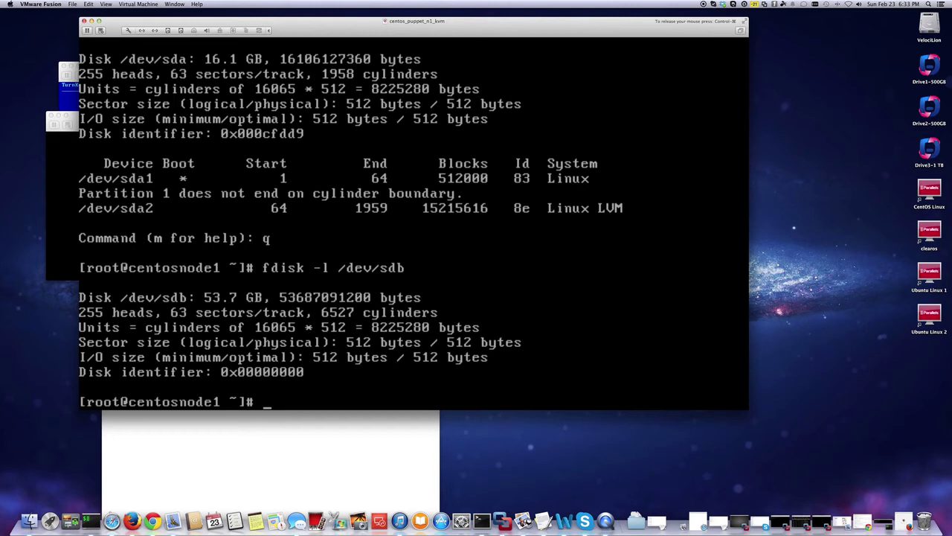
pyautogui.press('ctrl+super')
pyautogui.click(338, 287)
# Tab-complete part to list parted, partprobe and partx, then clear the line.
pyautogui.write('fdisk')
pyautogui.press('BackSpace')
pyautogui.press('BackSpace')
pyautogui.press('BackSpace')
pyautogui.press('BackSpace')
pyautogui.press('BackSpace')
pyautogui.press('BackSpace')
pyautogui.write('part')
pyautogui.press('Tab')
pyautogui.press('Tab')
pyautogui.write('ed')
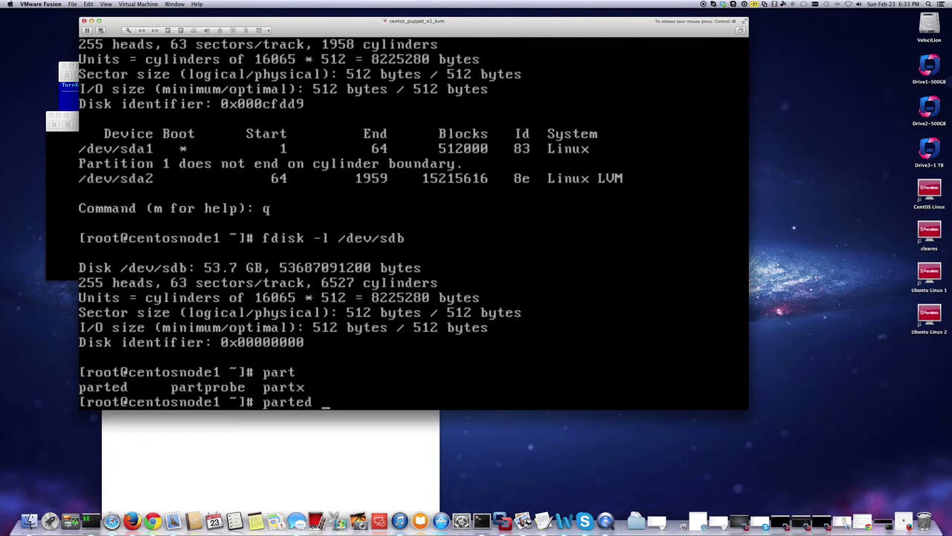
pyautogui.press('BackSpace')
pyautogui.press('BackSpace')
pyautogui.press('BackSpace')
pyautogui.press('BackSpace')
pyautogui.press('BackSpace')
pyautogui.press('BackSpace')
pyautogui.press('BackSpace')
# Run parted -s /dev/sdb mklabel msdos mkpart primary 64s 100% to partition the disk.
pyautogui.write('parted -s /dev/sdb mklab')
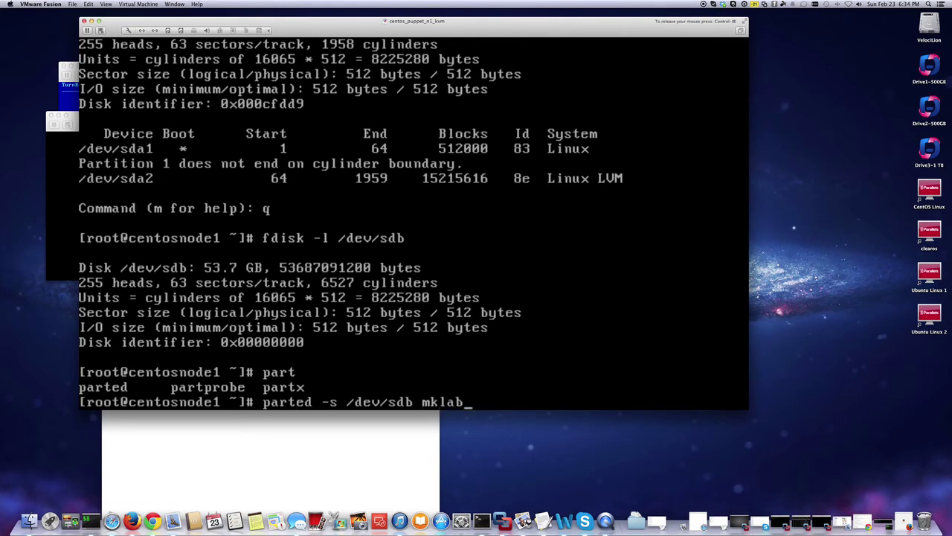
pyautogui.write('el msdos')
pyautogui.write('mkpart ')
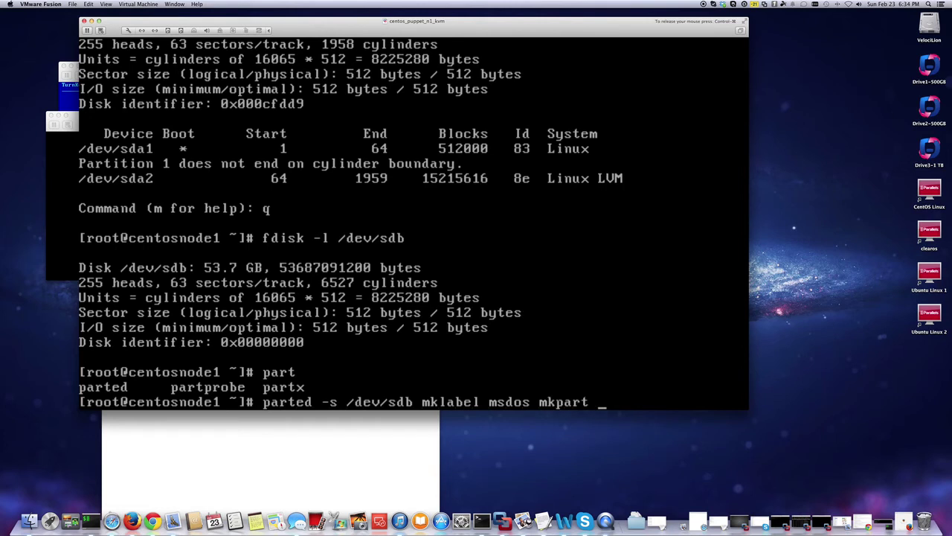
pyautogui.write('primary 64s 100')
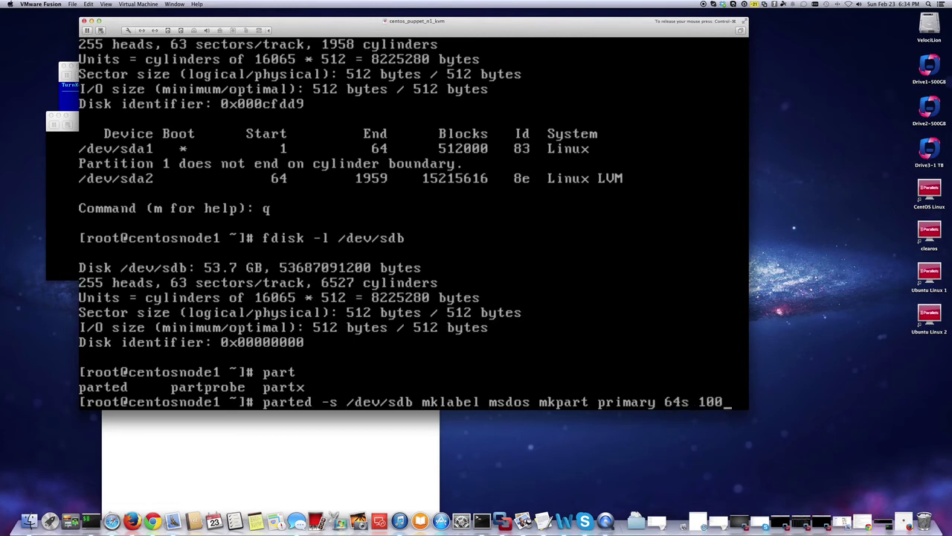
pyautogui.write('%')
pyautogui.press('Left')
pyautogui.press('Left')
pyautogui.press('Left')
pyautogui.press('Left')
pyautogui.press('BackSpace')
pyautogui.press('BackSpace')
pyautogui.press('BackSpace')
pyautogui.press('BackSpace')
pyautogui.write('64s')
pyautogui.press('Right')
pyautogui.press('Right')
pyautogui.press('Right')
pyautogui.press('Right')
pyautogui.press('Return')
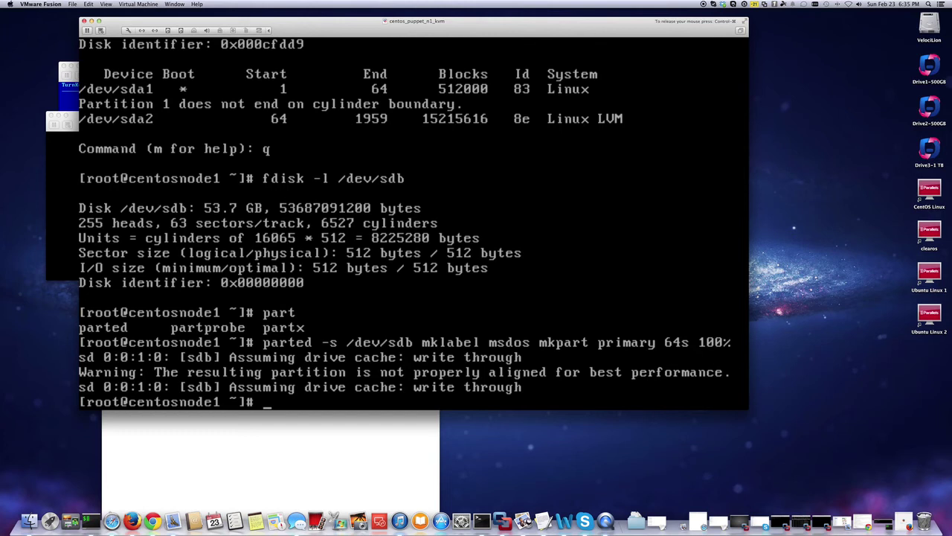
# Run fdisk -l /dev/sdb1 to confirm the 53.7 GB partition.
pyautogui.write('fdisk -l /dev/sdb')
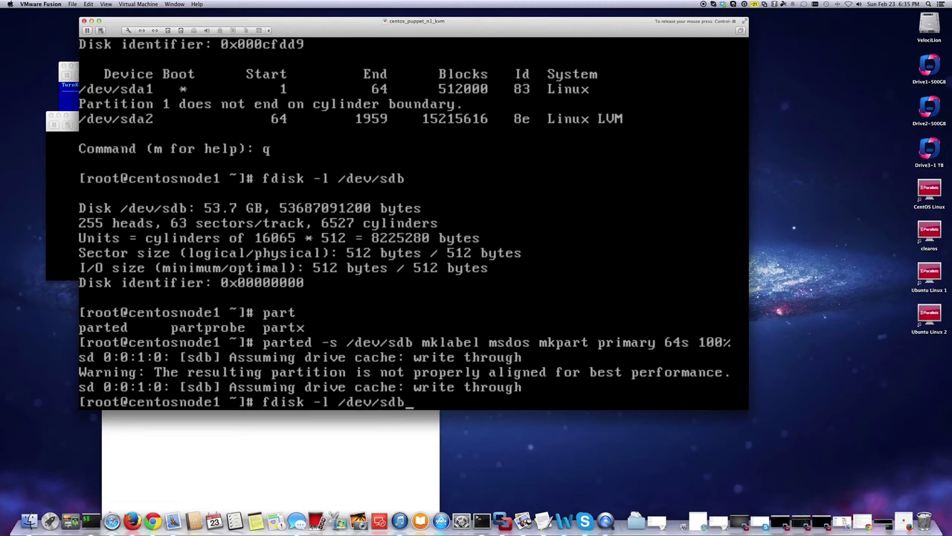
pyautogui.press('Tab')
pyautogui.press('Tab')
pyautogui.press('Tab')
pyautogui.write('1')
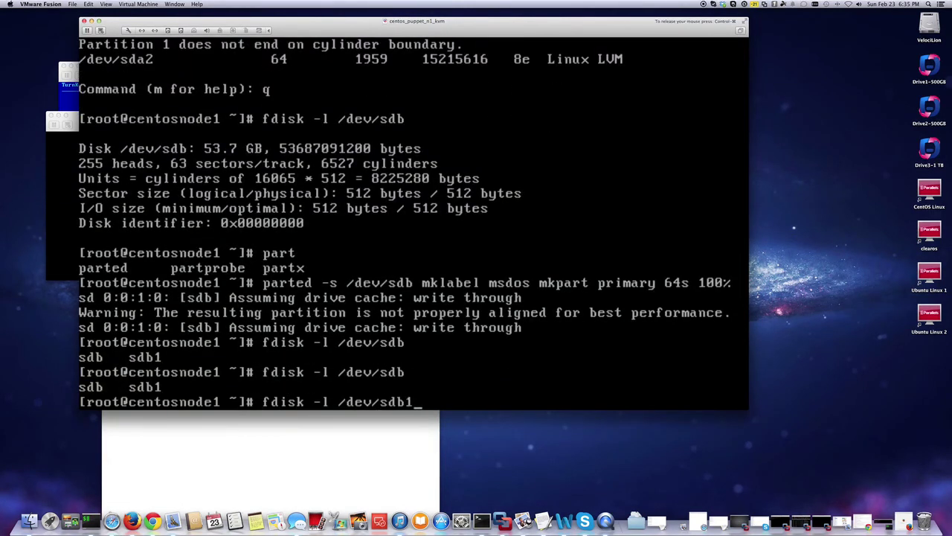
pyautogui.press('Tab')
pyautogui.press('BackSpace')
pyautogui.press('BackSpace')
pyautogui.write('1')
pyautogui.press('Tab')
pyautogui.press('BackSpace')
pyautogui.press('Return')
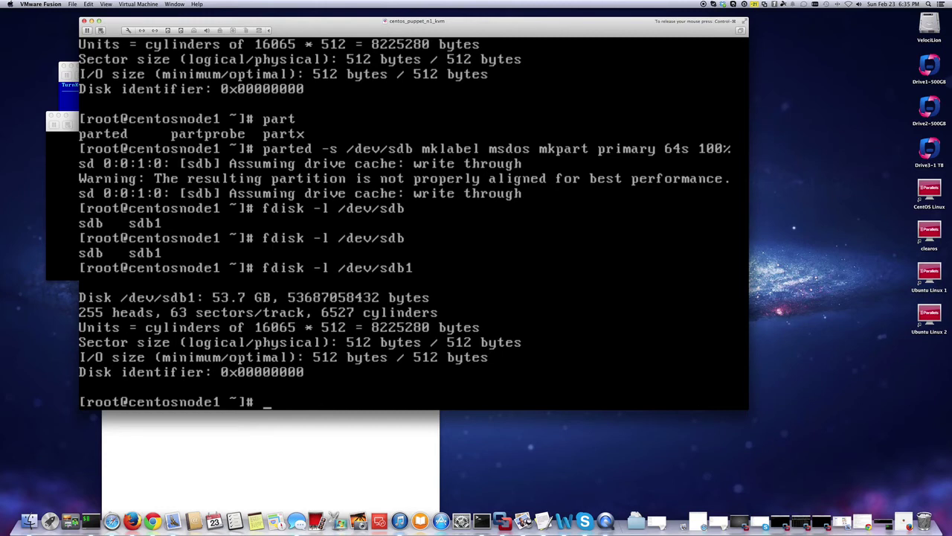
# Run vgs, then page through lvdisplay | less to lv_var at 3.91 GiB.
pyautogui.write('vgs')
pyautogui.press('Return')
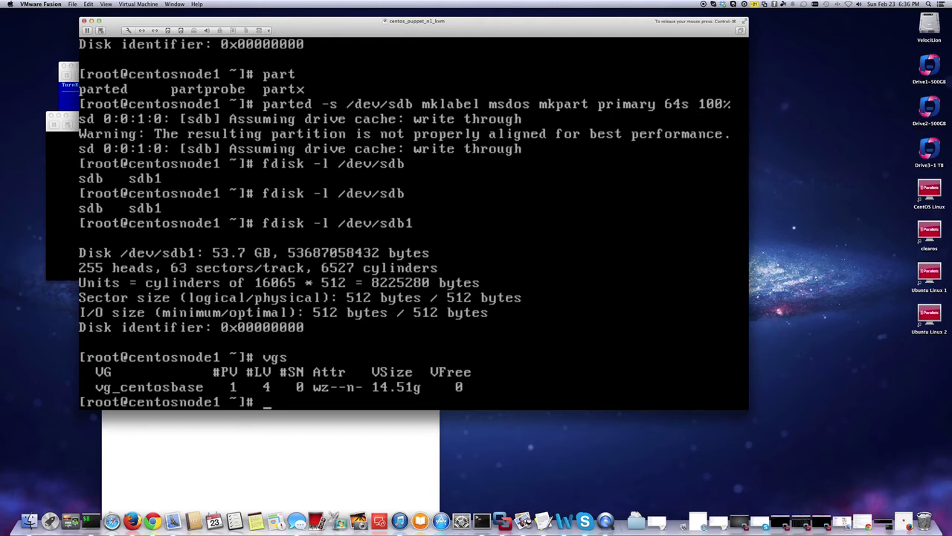
pyautogui.write('lvdisplay ')
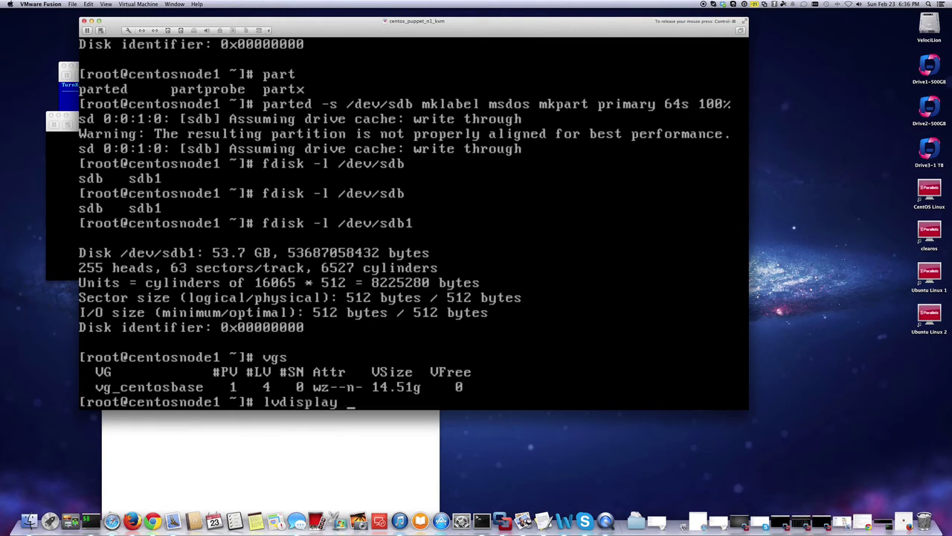
pyautogui.write('| less')
pyautogui.press('Return')
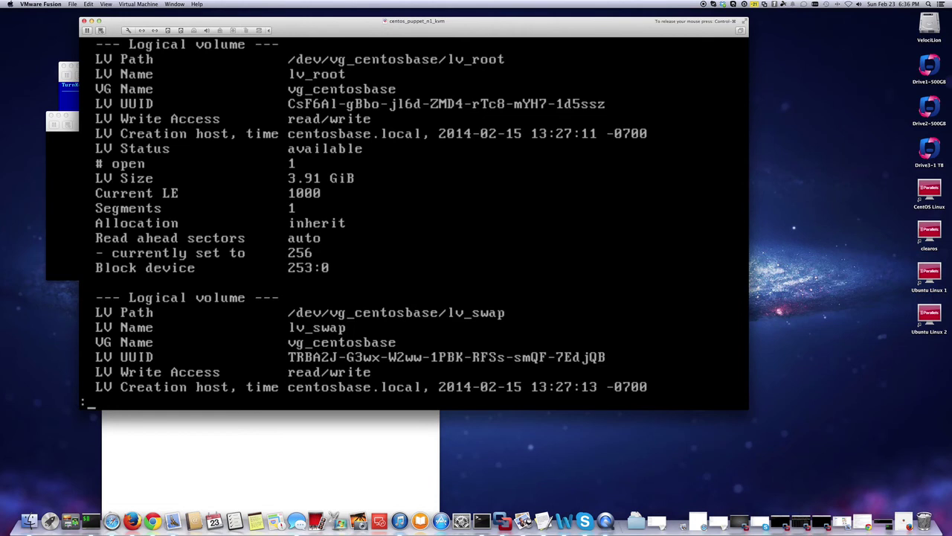
pyautogui.press('Down')
pyautogui.press('Down')
pyautogui.press('Down')
pyautogui.press('Down')
pyautogui.press('Down')
pyautogui.press('Down')
pyautogui.press('Down')
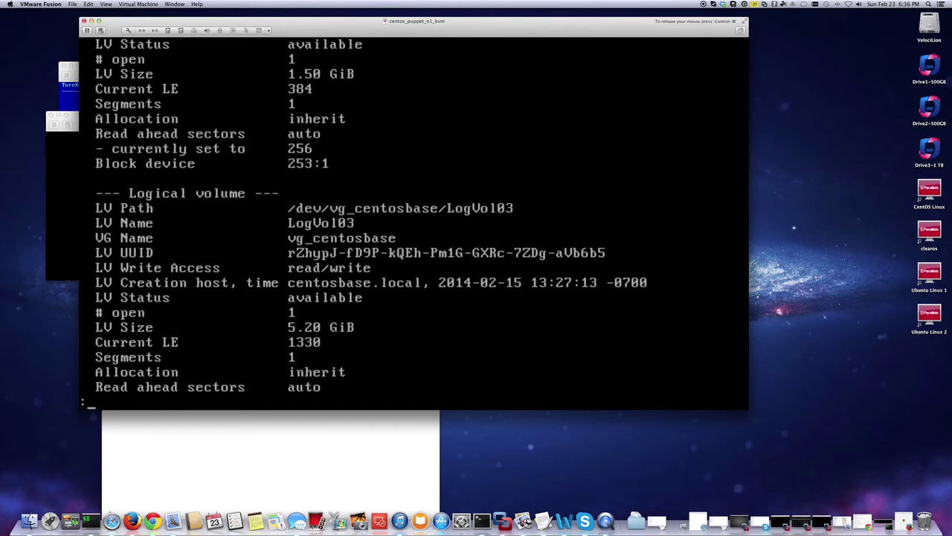
pyautogui.press('space')
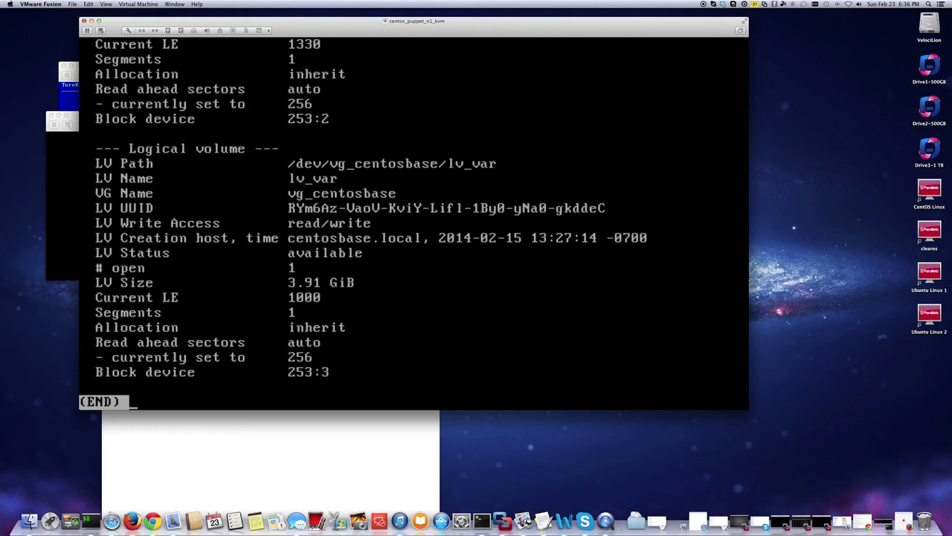
# Close the pager and run pvdisplay to list the existing physical volumes.
pyautogui.press('q')
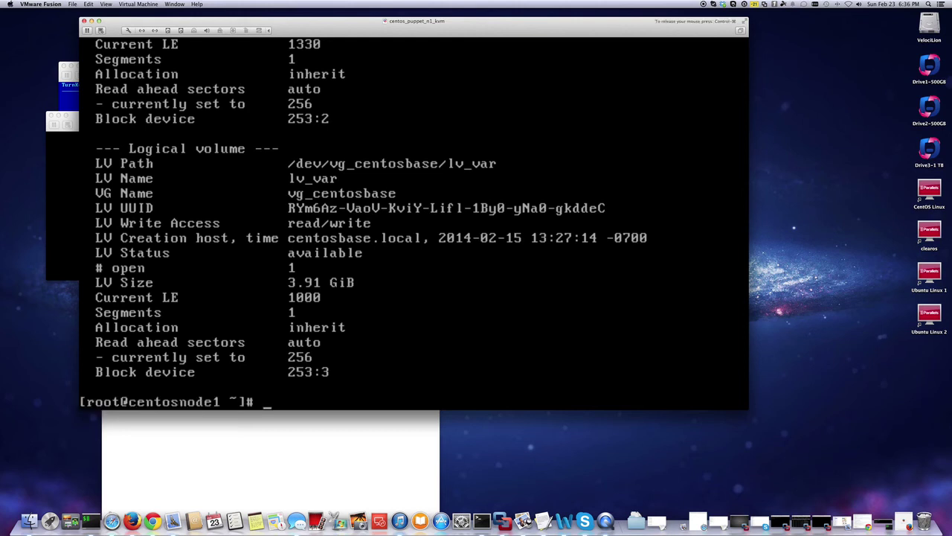
pyautogui.write('pvcreate /de')
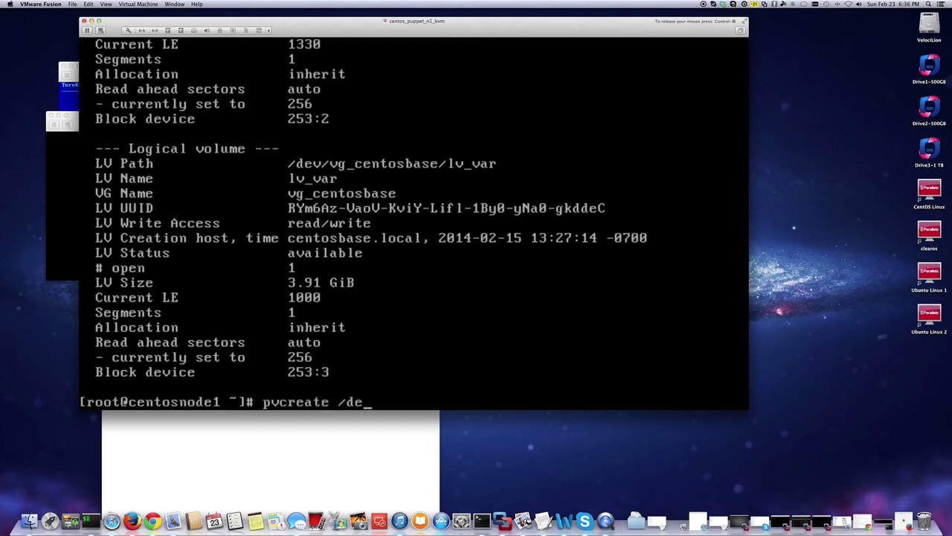
pyautogui.write('v/sd')
pyautogui.press('Tab')
pyautogui.press('Tab')
pyautogui.press('Tab')
pyautogui.press('Tab')
pyautogui.write('b1')
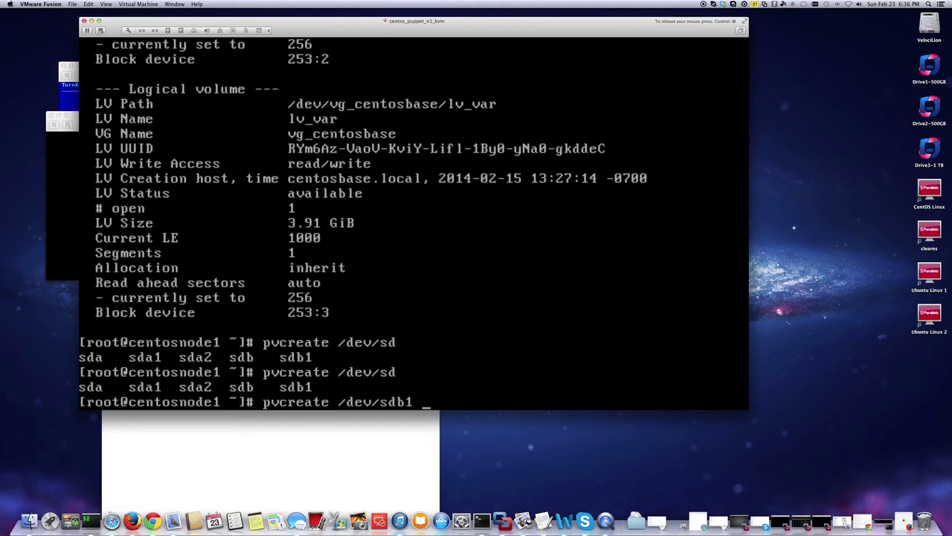
pyautogui.press('BackSpace')
pyautogui.press('BackSpace')
pyautogui.press('BackSpace')
pyautogui.press('BackSpace')
pyautogui.press('BackSpace')
pyautogui.press('BackSpace')
pyautogui.press('BackSpace')
pyautogui.press('BackSpace')
pyautogui.press('BackSpace')
pyautogui.press('BackSpace')
pyautogui.press('BackSpace')
pyautogui.press('BackSpace')
pyautogui.press('BackSpace')
pyautogui.press('BackSpace')
pyautogui.press('BackSpace')
pyautogui.press('BackSpace')
pyautogui.press('BackSpace')
pyautogui.press('BackSpace')
pyautogui.press('BackSpace')
pyautogui.write('p')
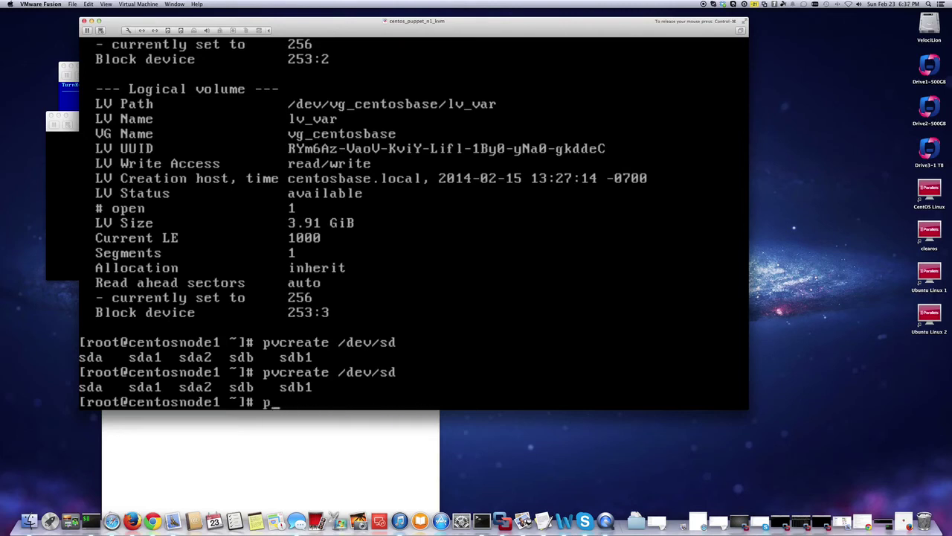
pyautogui.write('vdisplay')
pyautogui.press('Return')
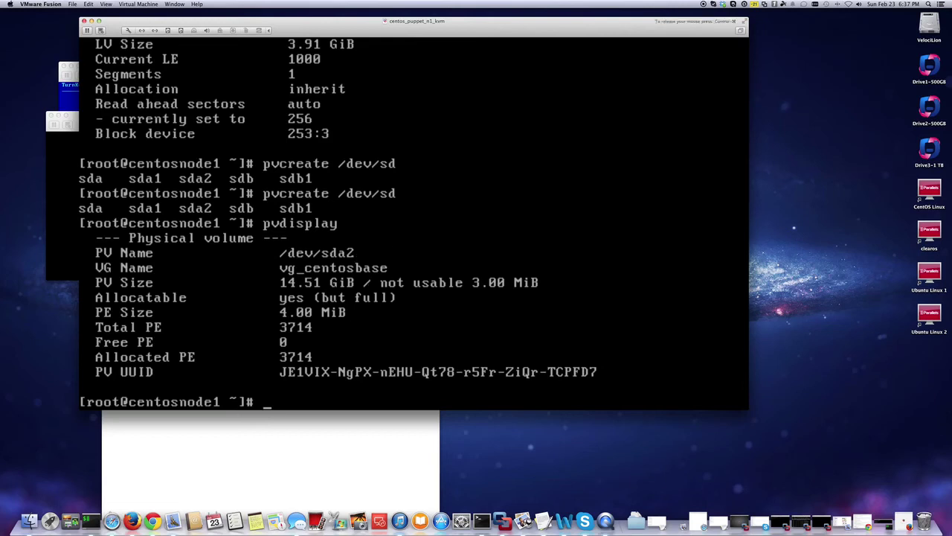
# Run pvcreate /dev/sdb1 and verify with pvdisplay it is an unassigned 50.00 GiB PV.
pyautogui.press('Up')
pyautogui.press('Up')
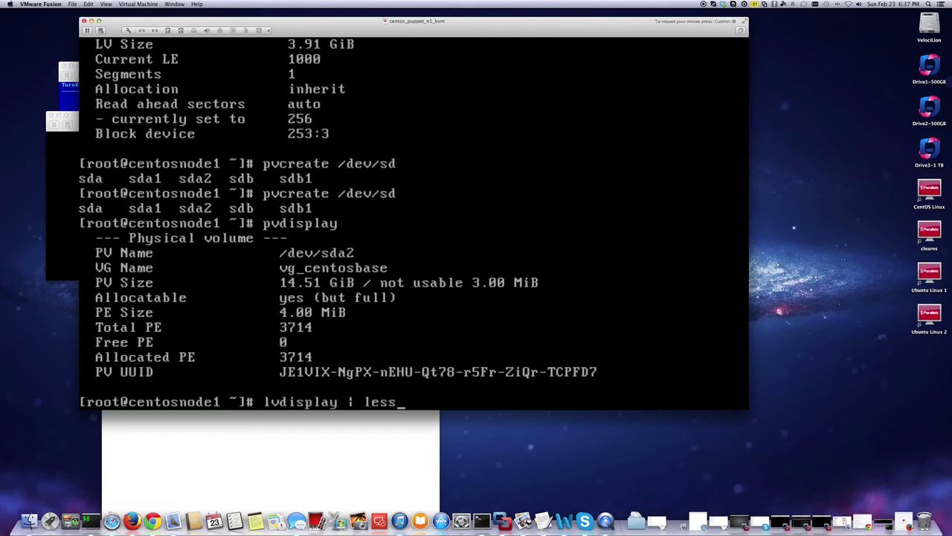
pyautogui.press('Up')
pyautogui.press('BackSpace')
pyautogui.press('BackSpace')
pyautogui.press('BackSpace')
pyautogui.write('p')
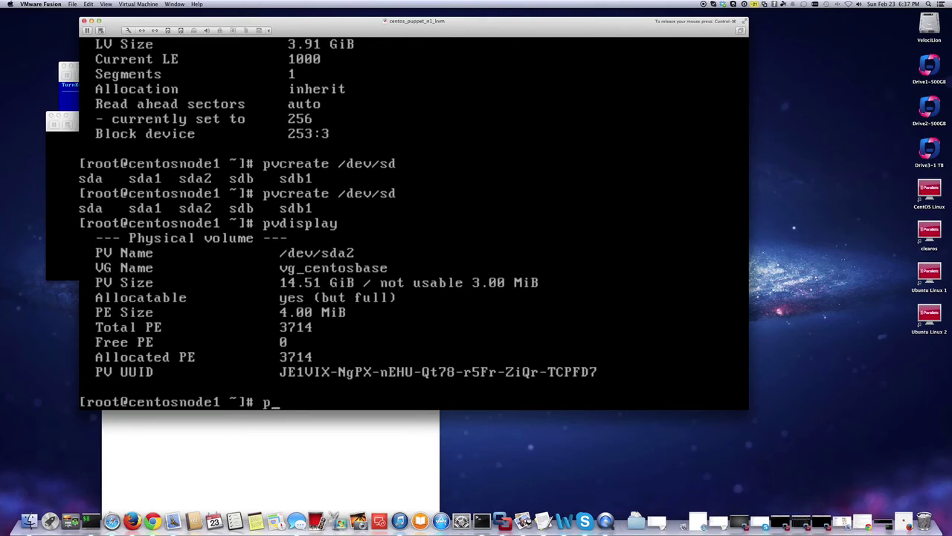
pyautogui.write('vcreate /dev/sd')
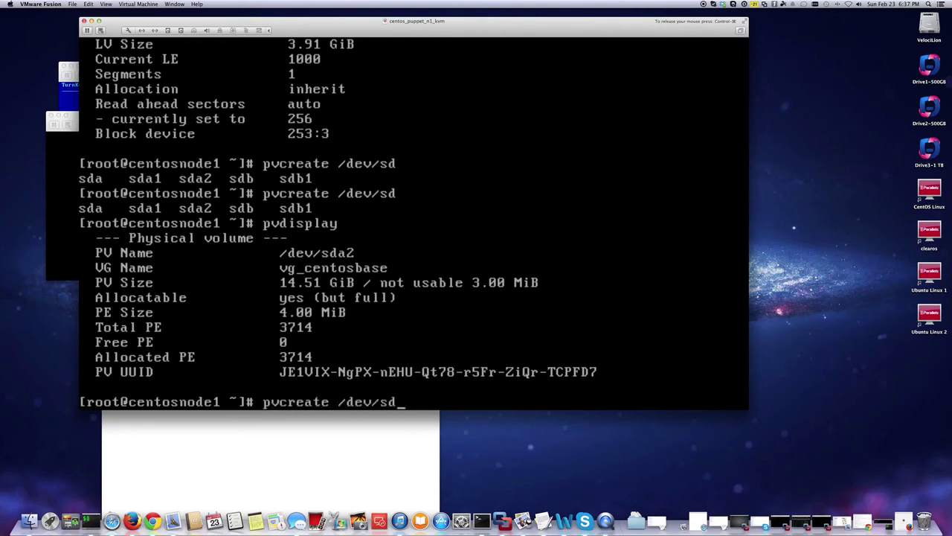
pyautogui.write('b1')
pyautogui.press('Return')
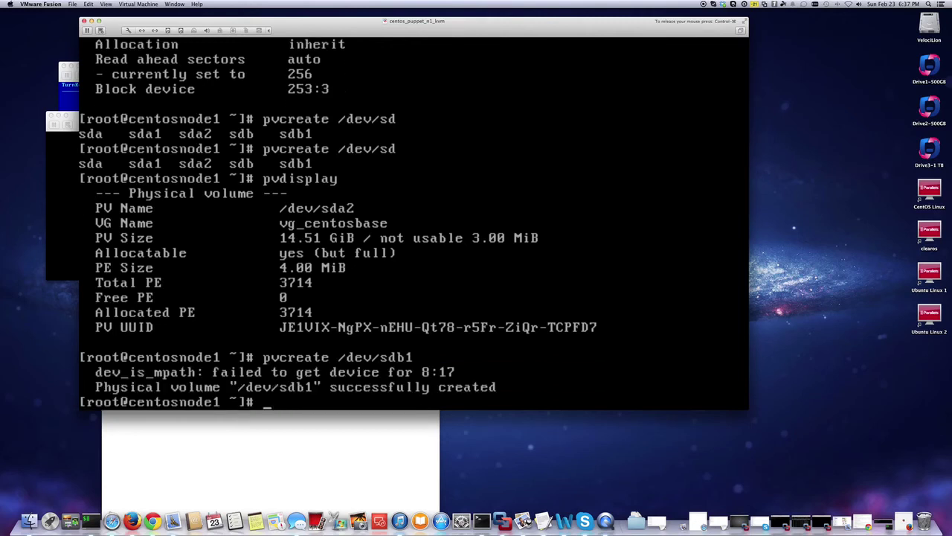
pyautogui.write('pvdisplay')
pyautogui.press('Return')
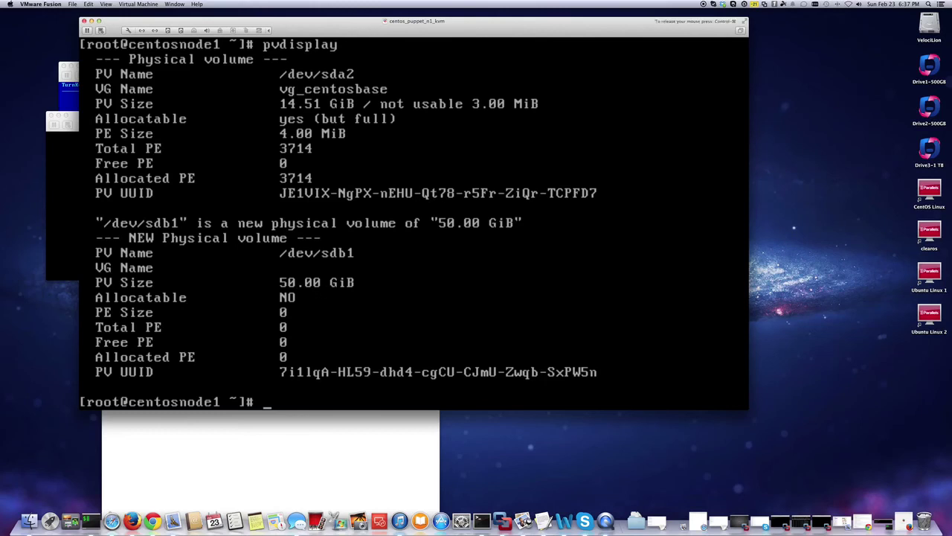
# Run vgextend vg_centosbase /dev/sdb1, then vgs showing 64.50g total and 50.00g free.
pyautogui.press('Return')
pyautogui.press('Return')
pyautogui.write('ls')
pyautogui.press('Return')
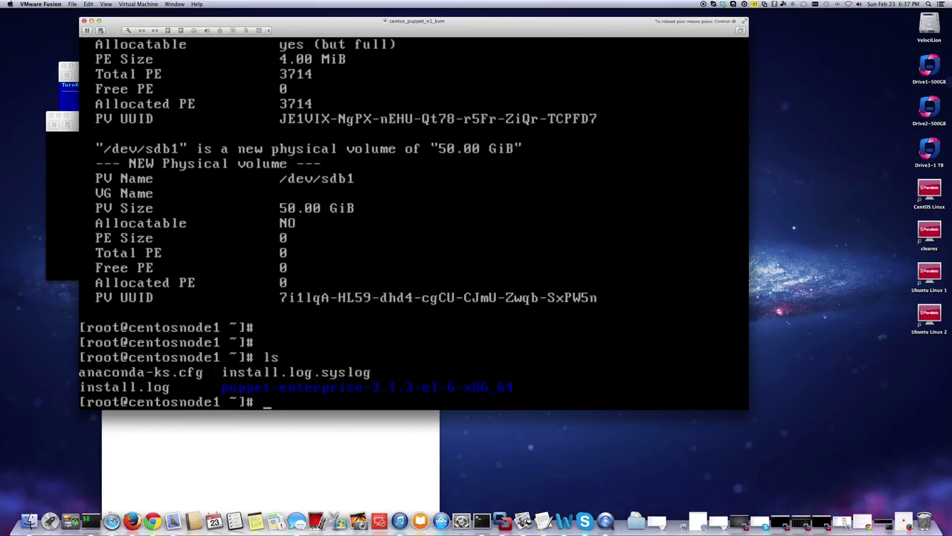
pyautogui.write('c')
pyautogui.press('BackSpace')
pyautogui.write('vgextend ')
pyautogui.write('/de')
pyautogui.press('BackSpace')
pyautogui.press('BackSpace')
pyautogui.press('BackSpace')
pyautogui.write('vg_cen')
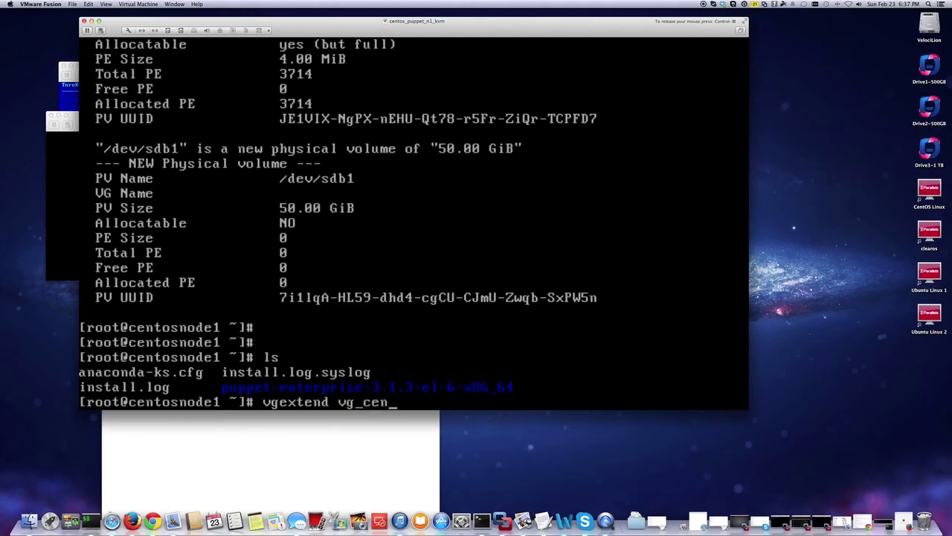
pyautogui.write('tosbase')
pyautogui.write(' /dec')
pyautogui.press('BackSpace')
pyautogui.write('v/sdb1')
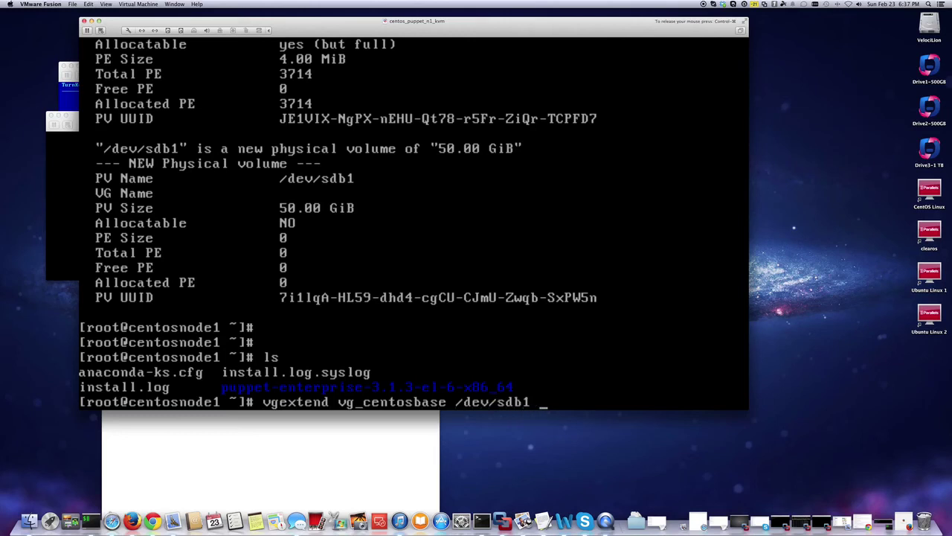
pyautogui.press('Return')
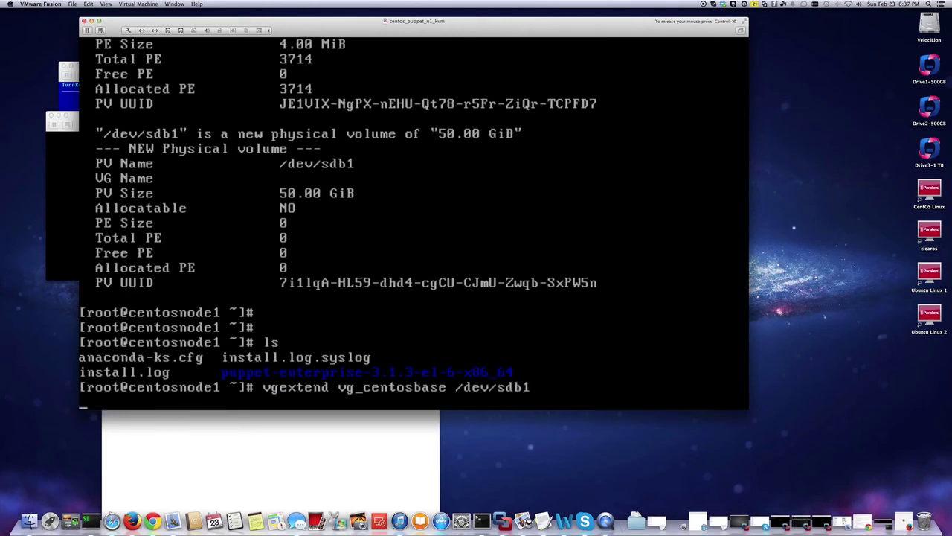
pyautogui.write('vgs')
pyautogui.press('Return')
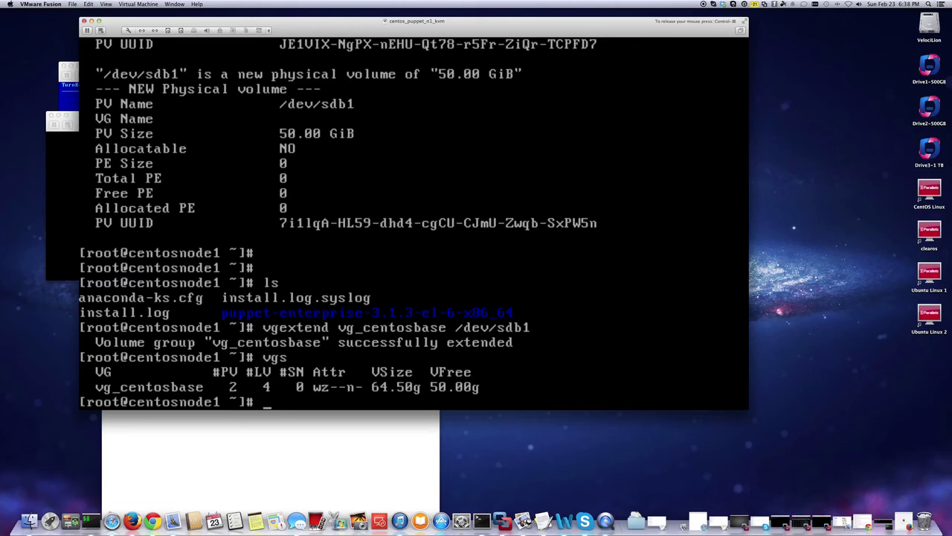
# Check filesystem usage with df -h, showing /var at 3.9G.
pyautogui.write('df -g')
pyautogui.press('Return')
pyautogui.write('df -h')
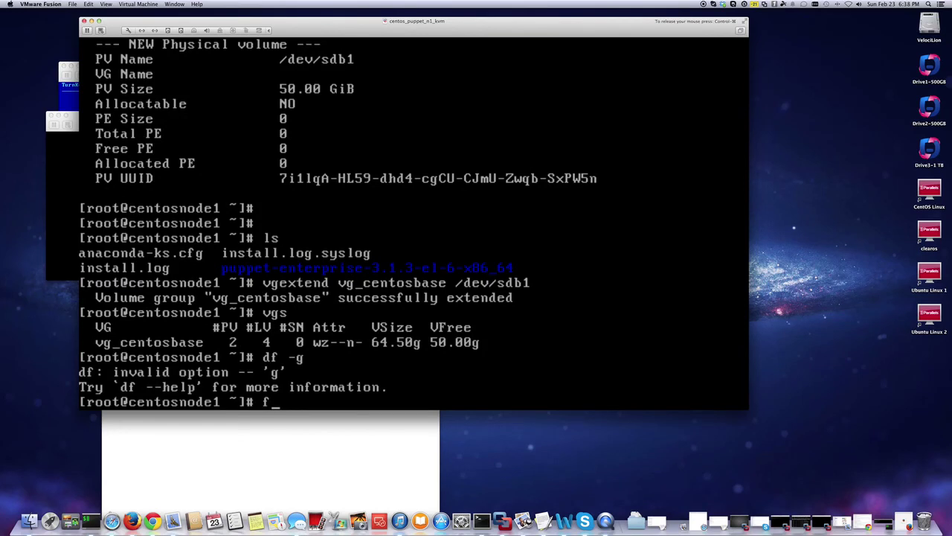
pyautogui.press('Return')
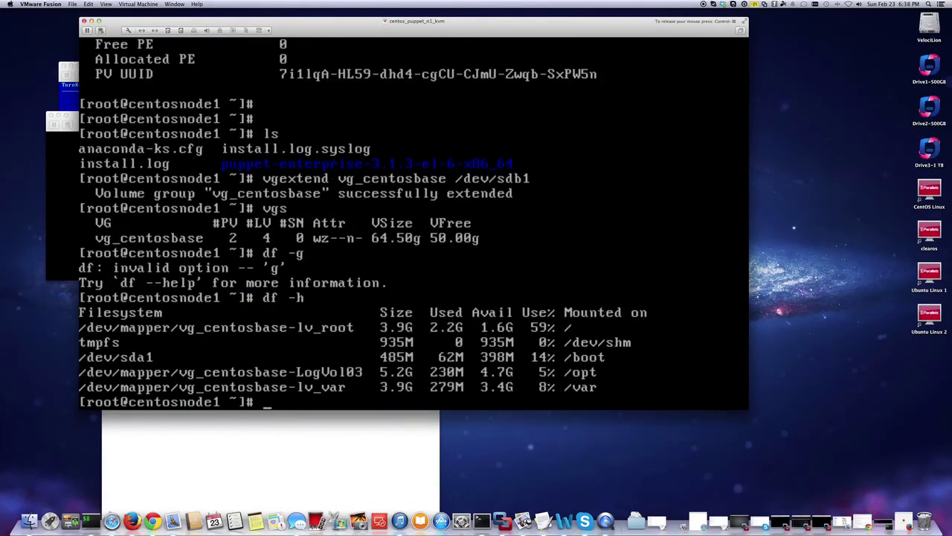
pyautogui.press('ctrl+super')
pyautogui.click(319, 367)
# Run lvdisplay to list the logical volumes, showing lv_var at 3.91 GiB.
pyautogui.write('lv')
pyautogui.press('BackSpace')
pyautogui.press('BackSpace')
pyautogui.write('lvdisplay')
pyautogui.press('Return')
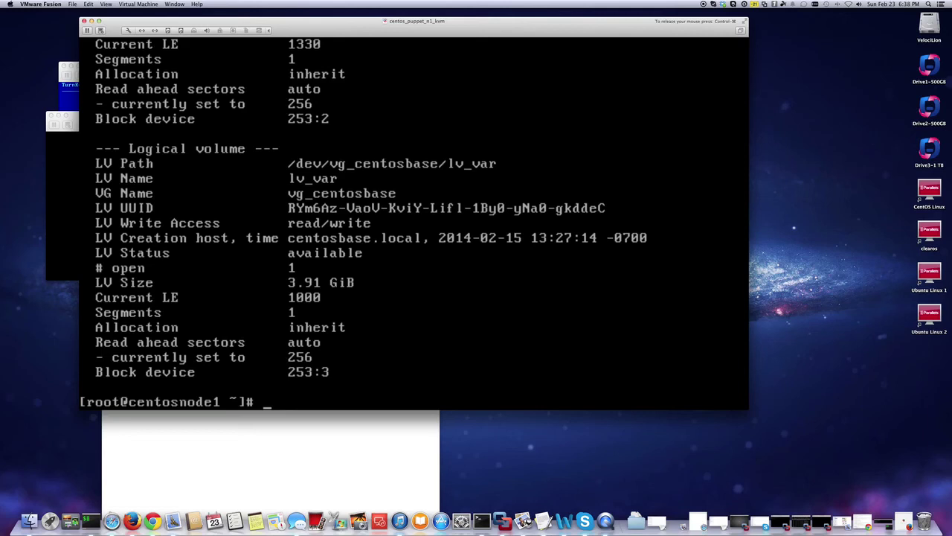
# Try lvextend -L+50G on /dev/vg_centosbase/lv_var; it fails needing 12800 extents with 12799 free.
pyautogui.write('lvextend -L')
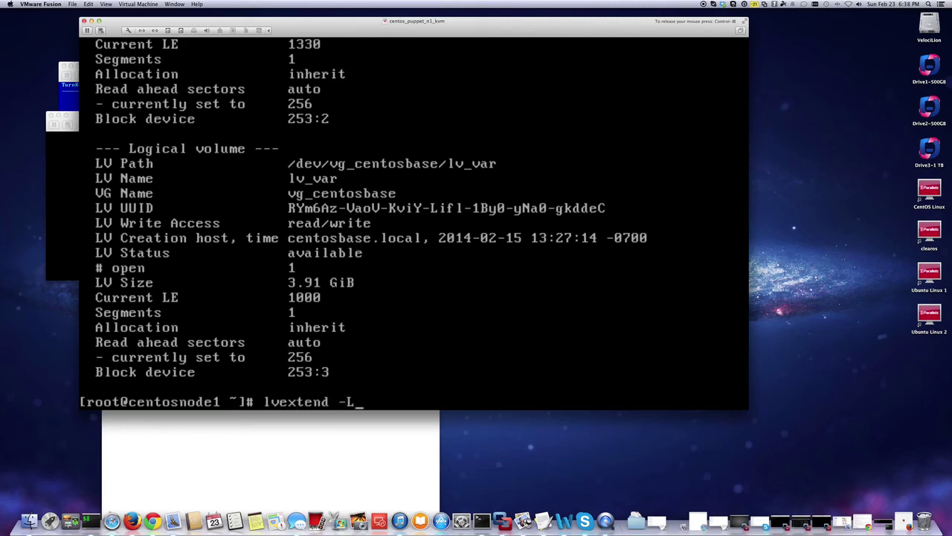
pyautogui.write('+50G /')
pyautogui.write('dev/')
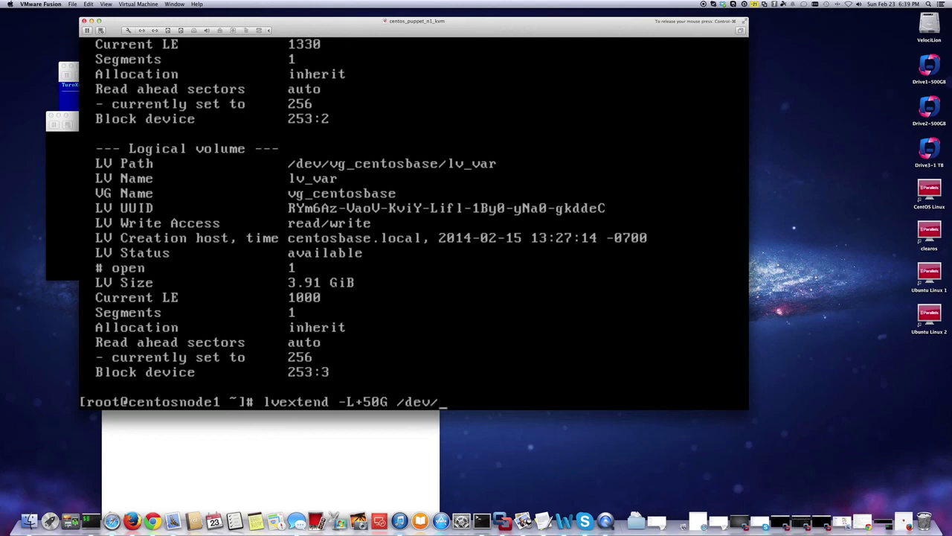
pyautogui.write('vg')
pyautogui.write('-')
pyautogui.press('BackSpace')
pyautogui.press('BackSpace')
pyautogui.write('g_')
pyautogui.press('Tab')
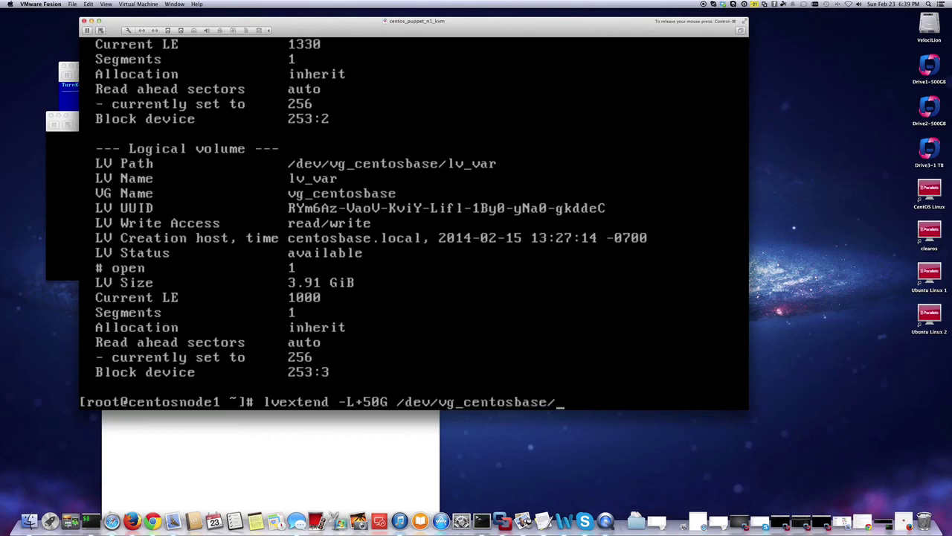
pyautogui.write('lv_v')
pyautogui.press('Tab')
pyautogui.press('Return')
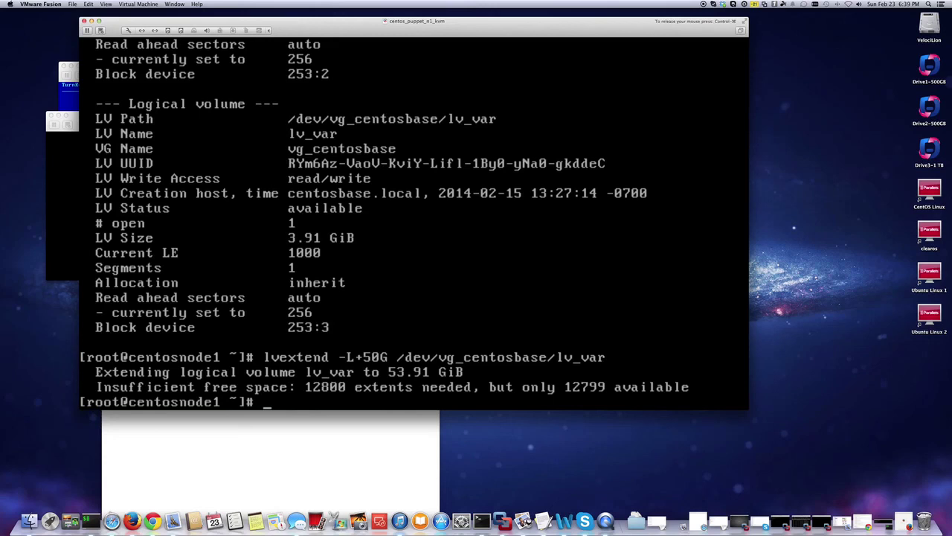
pyautogui.press('ctrl+super')
pyautogui.click(421, 329)
# Extend /dev/vg_centosbase/lv_var by all 12799 free extents with lvextend -l+12799.
pyautogui.write('lvextend -l+')
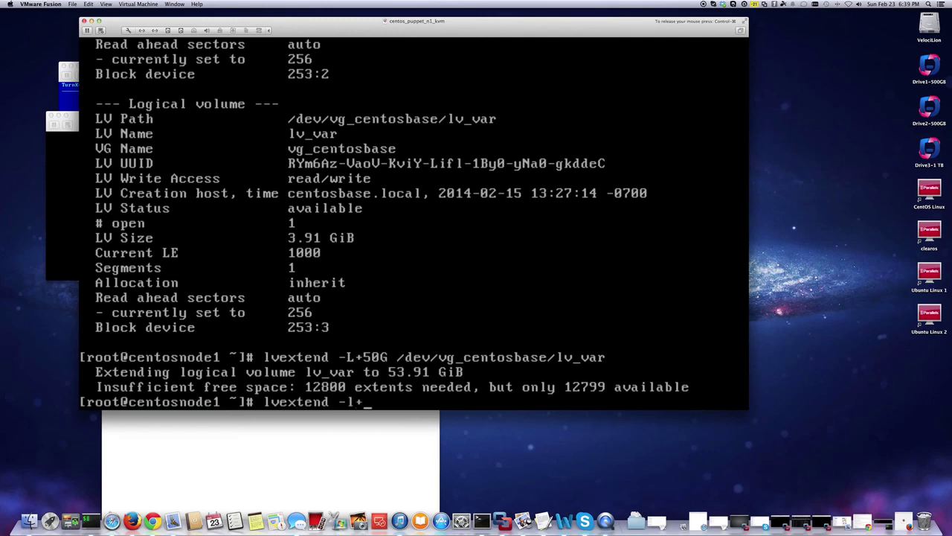
pyautogui.write('12799')
pyautogui.write('/dev/vhost-net')
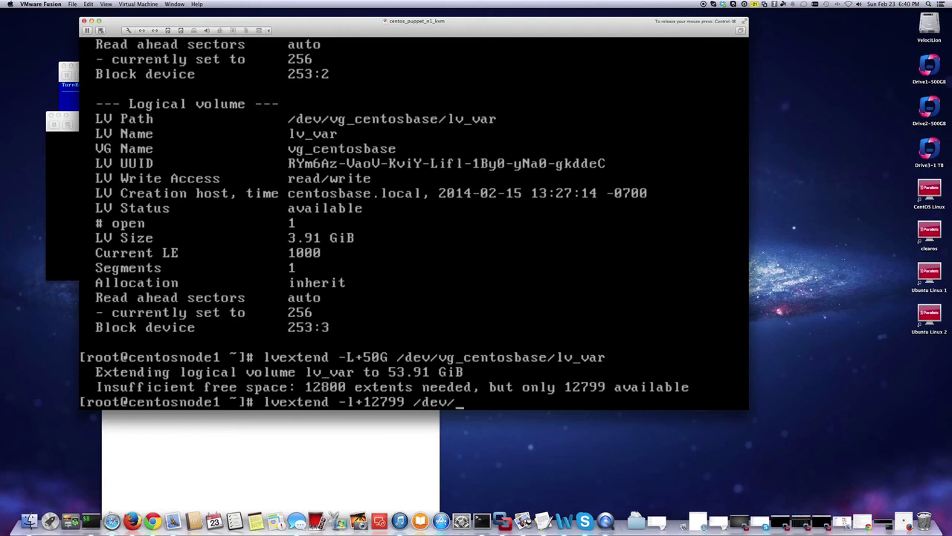
pyautogui.press('BackSpace')
pyautogui.press('BackSpace')
pyautogui.press('BackSpace')
pyautogui.press('BackSpace')
pyautogui.press('BackSpace')
pyautogui.press('BackSpace')
pyautogui.press('BackSpace')
pyautogui.press('BackSpace')
pyautogui.press('BackSpace')
pyautogui.press('BackSpace')
pyautogui.write('vg')
pyautogui.write('ce')
pyautogui.press('BackSpace')
pyautogui.press('BackSpace')
pyautogui.write('c')
pyautogui.press('BackSpace')
pyautogui.write('ce')
pyautogui.press('BackSpace')
pyautogui.press('BackSpace')
pyautogui.write('_ce')
pyautogui.press('Tab')
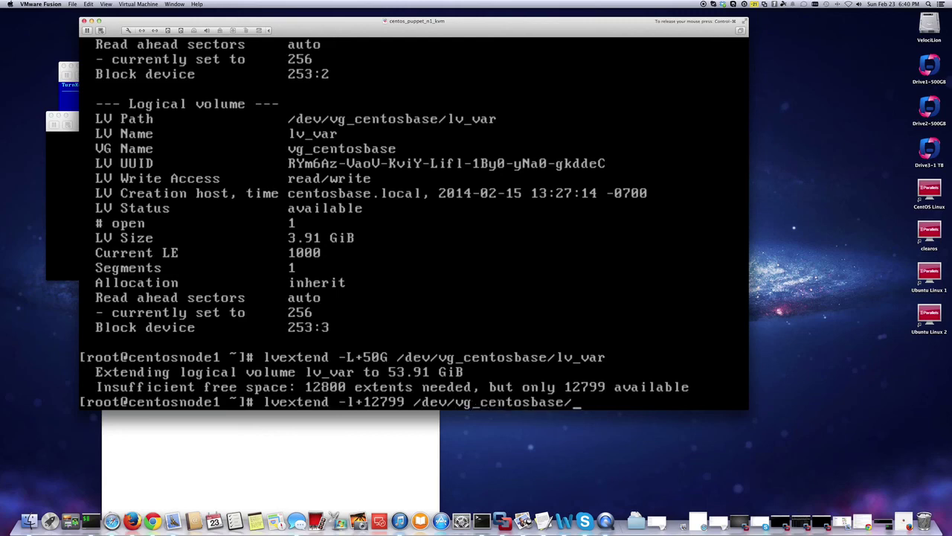
pyautogui.write('lv_v')
pyautogui.press('Tab')
pyautogui.press('Return')
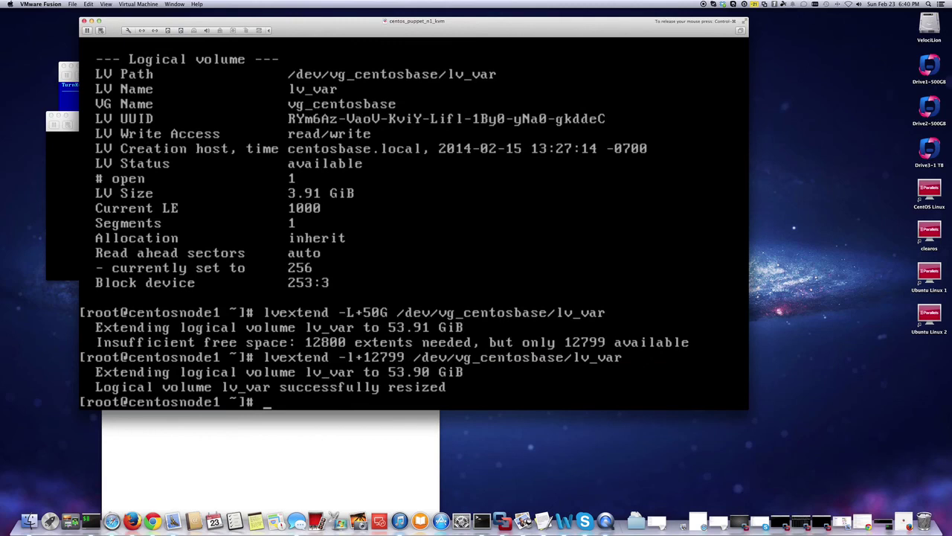
# Run lvdisplay to confirm lv_var is now 53.90 GiB across 2 segments.
pyautogui.write('lvdiplsay')
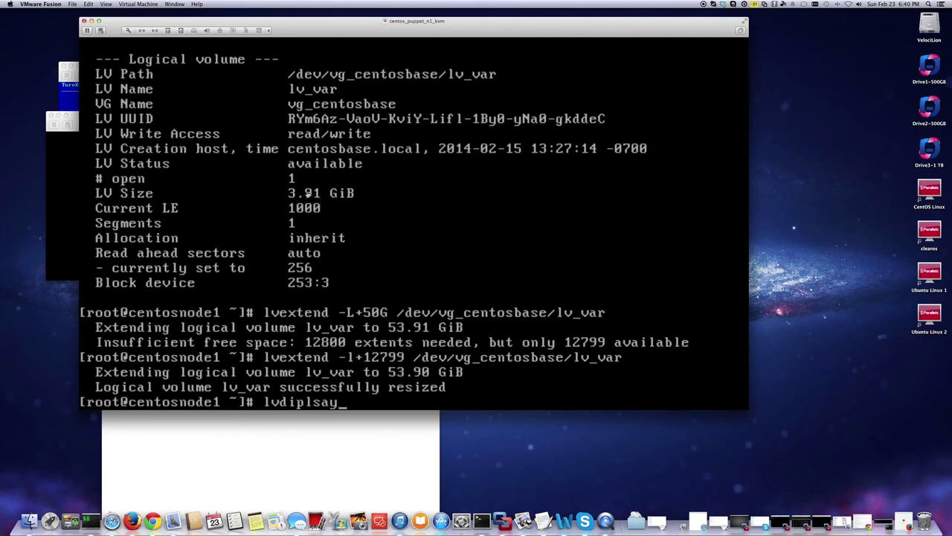
pyautogui.click(378, 279)
pyautogui.press('Return')
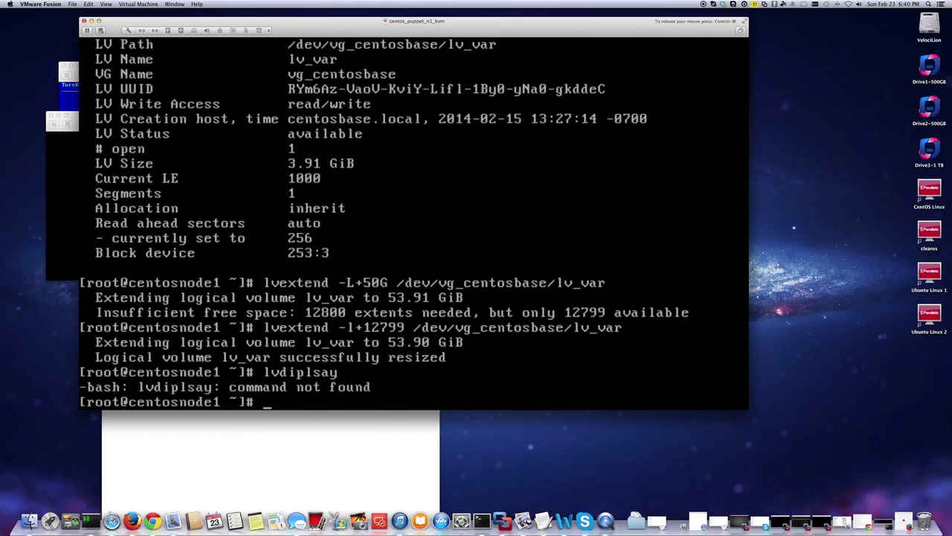
pyautogui.press('Up')
pyautogui.press('Left')
pyautogui.press('Left')
pyautogui.press('Left')
pyautogui.press('Left')
pyautogui.press('Left')
pyautogui.press('Left')
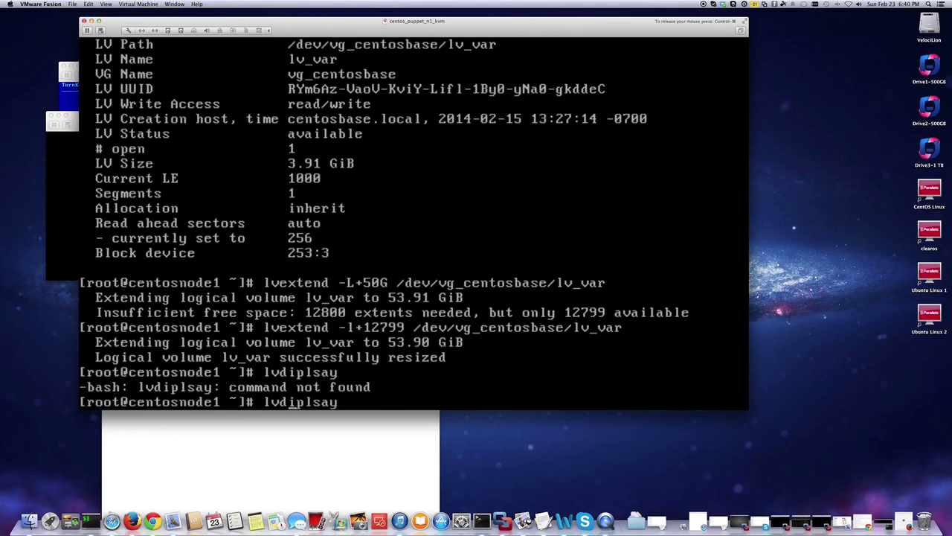
pyautogui.press('Right')
pyautogui.press('Right')
pyautogui.press('Right')
pyautogui.press('Right')
pyautogui.press('Right')
pyautogui.press('Right')
pyautogui.press('BackSpace')
pyautogui.press('BackSpace')
pyautogui.press('BackSpace')
pyautogui.press('BackSpace')
pyautogui.press('BackSpace')
pyautogui.press('BackSpace')
pyautogui.press('BackSpace')
pyautogui.write('display')
pyautogui.press('Return')
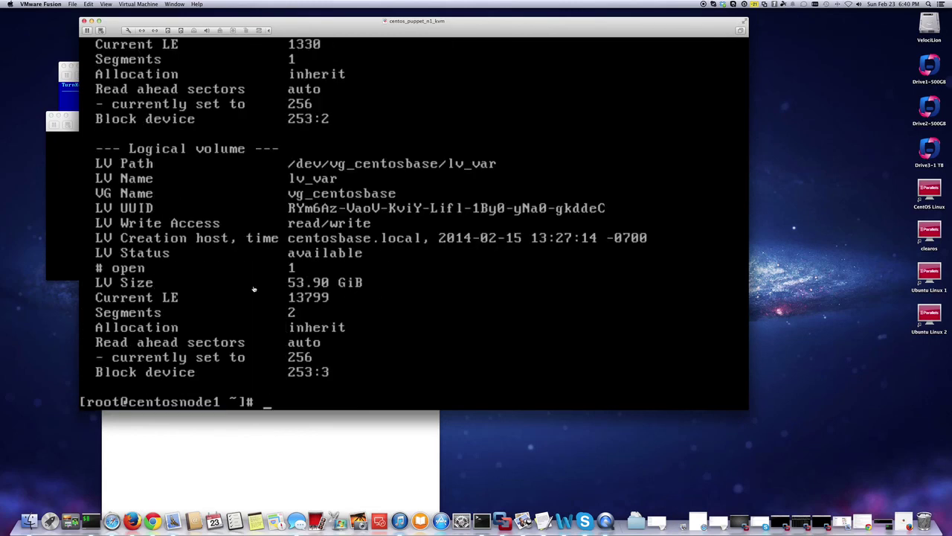
pyautogui.click(388, 337)
# Grow the filesystem online with resize2fs -p /dev/mapper/vg_centosbase-lv_var to 14130176 blocks.
pyautogui.write('resize2fs ')
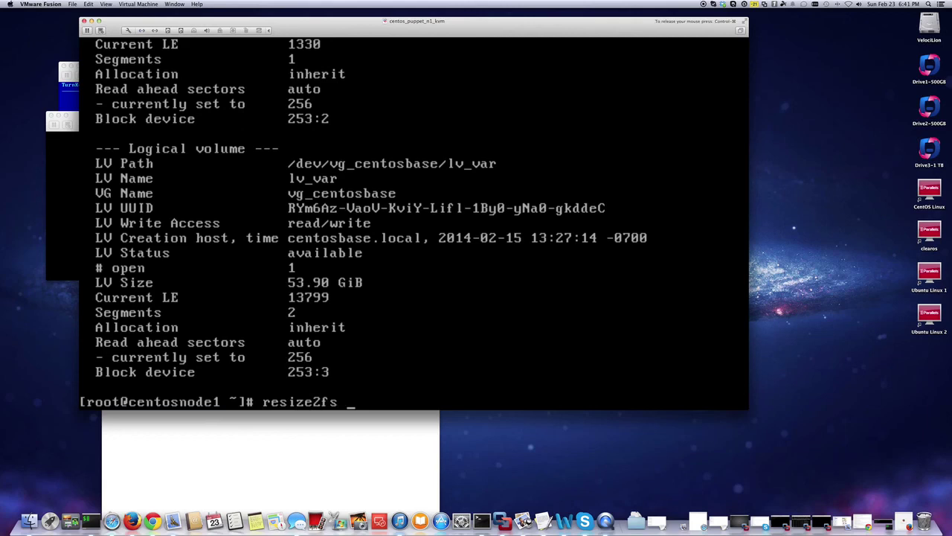
pyautogui.write('-p /dev/mapper/')
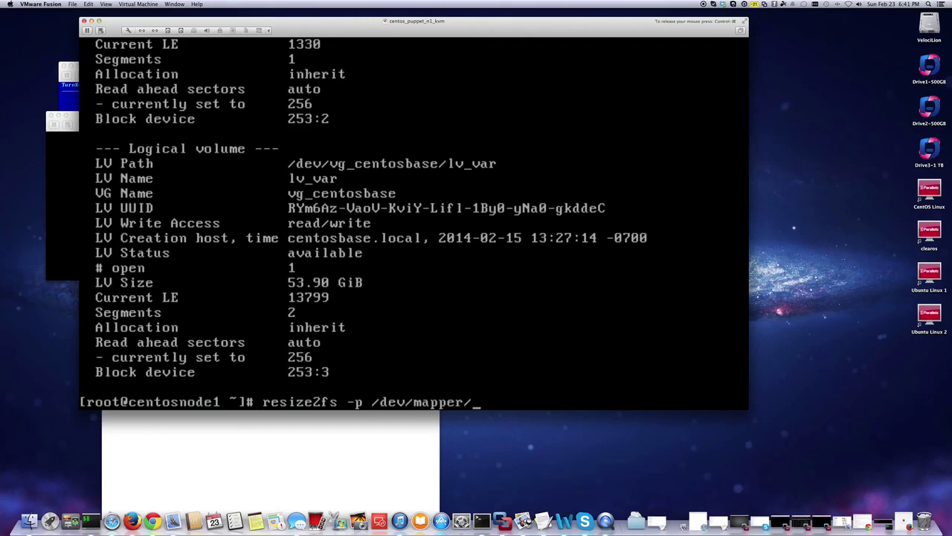
pyautogui.write('ce')
pyautogui.press('BackSpace')
pyautogui.press('BackSpace')
pyautogui.write('lv')
pyautogui.press('BackSpace')
pyautogui.press('BackSpace')
pyautogui.write('ce')
pyautogui.press('BackSpace')
pyautogui.press('BackSpace')
pyautogui.write('v')
pyautogui.press('Tab')
pyautogui.press('Tab')
pyautogui.press('Tab')
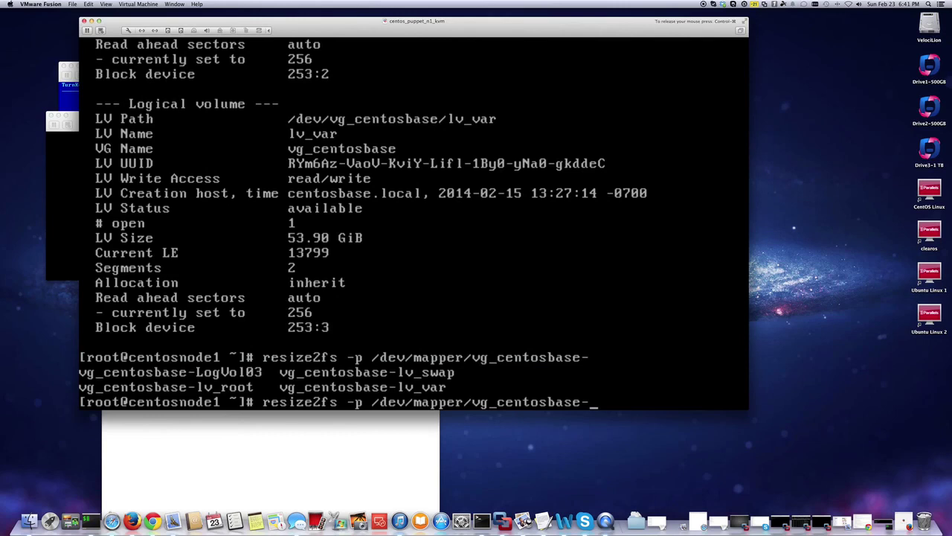
pyautogui.write('lv_v')
pyautogui.press('Tab')
pyautogui.press('Return')
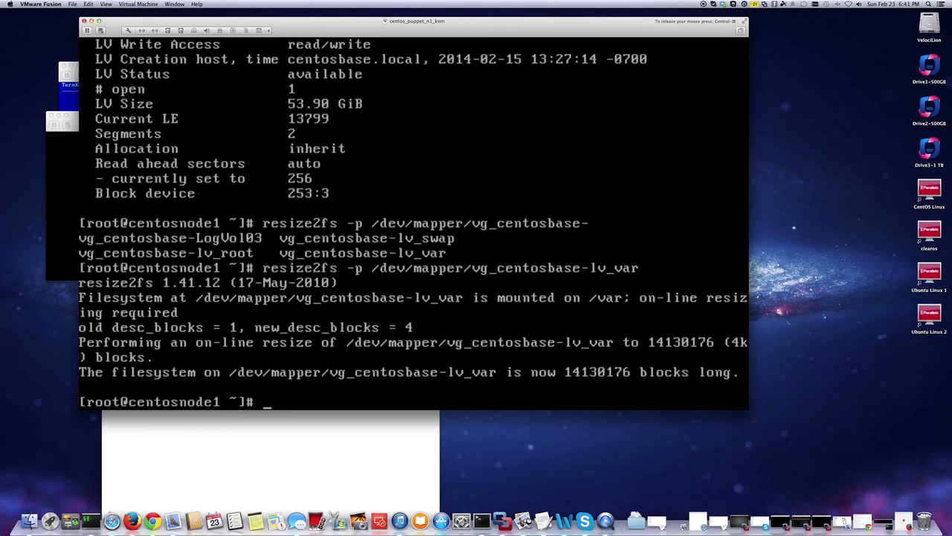
# Run df -h to confirm /var is now 54G with 51G available.
pyautogui.write('df -g')
pyautogui.press('BackSpace')
pyautogui.write('h')
pyautogui.press('Return')
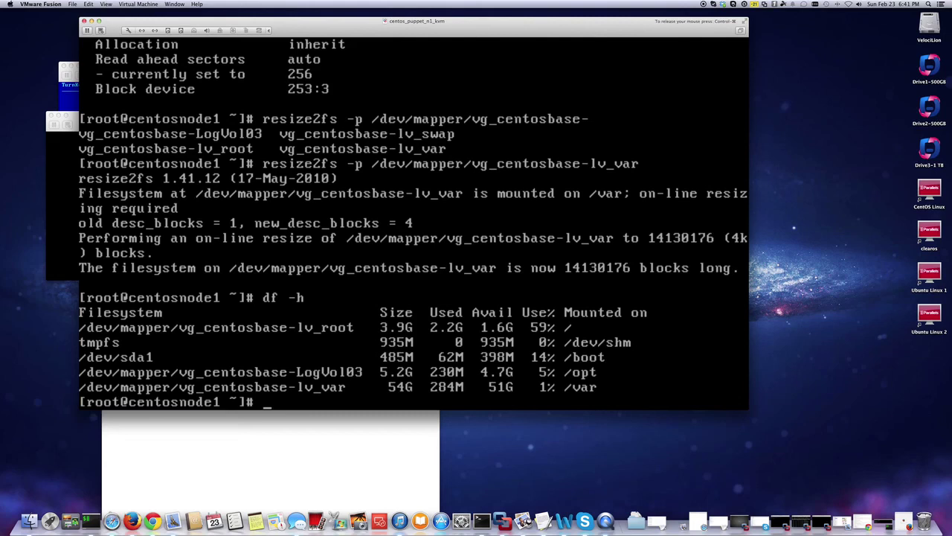
pyautogui.press('ctrl+super')
pyautogui.click(379, 333)
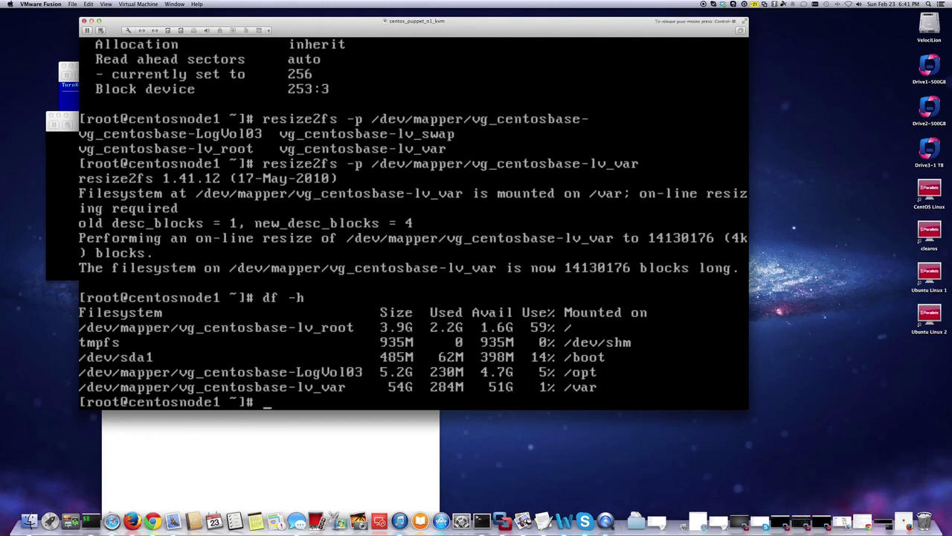